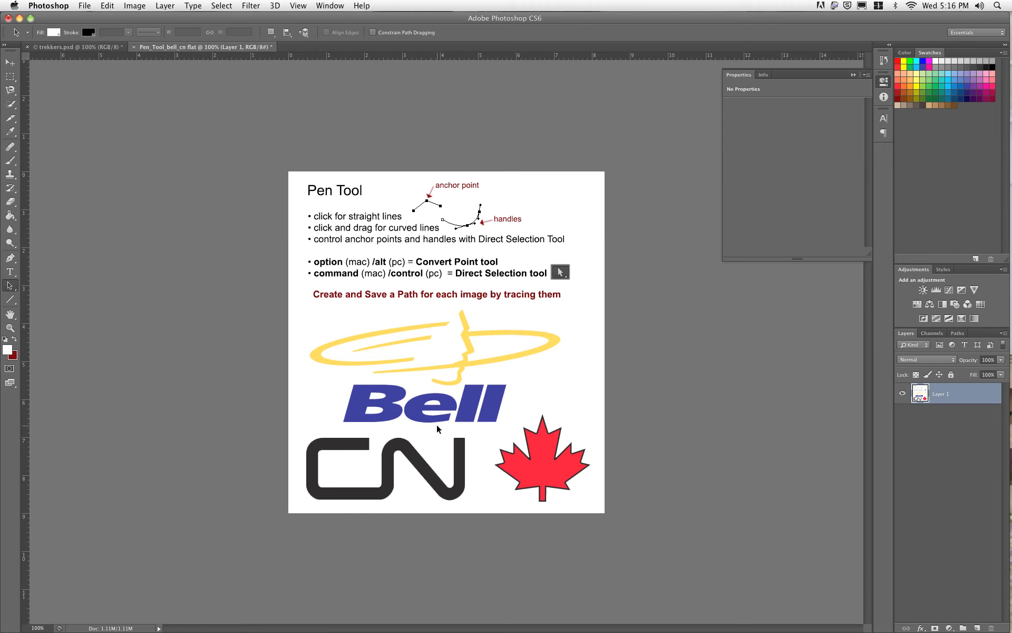
- Draw a closed, jagged straight-sided path with the Pen tool above the yellow ellipse's left end
key(super+equal)
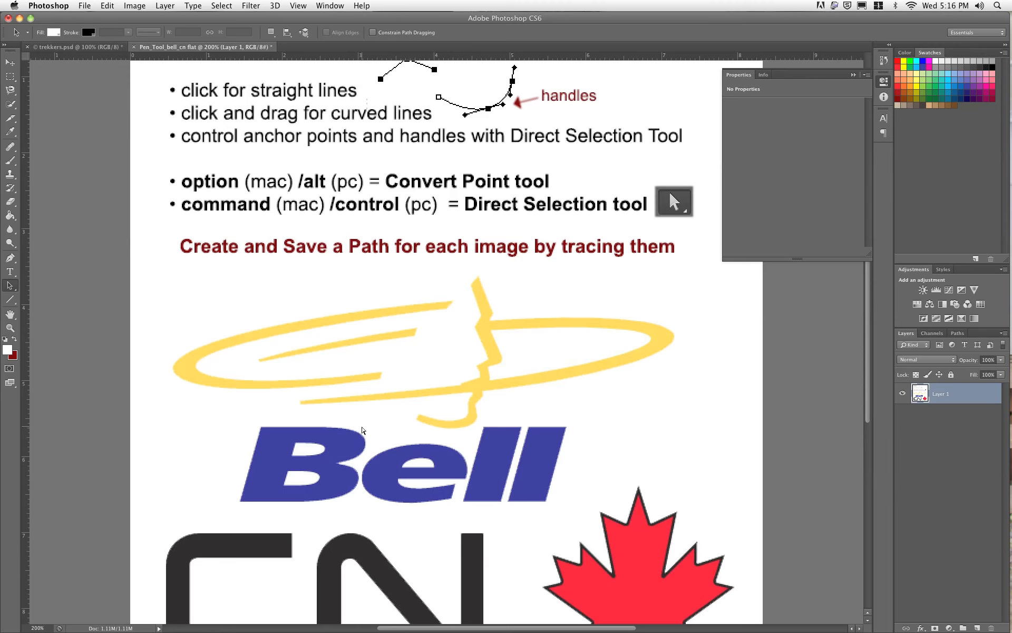
drag(192, 309, 225, 310)
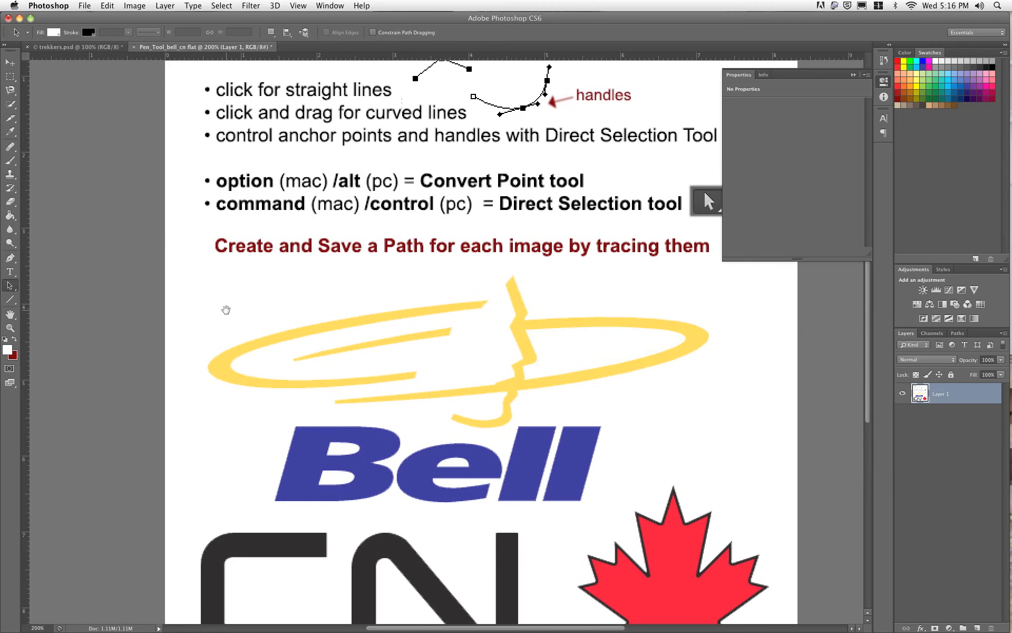
click(16, 258)
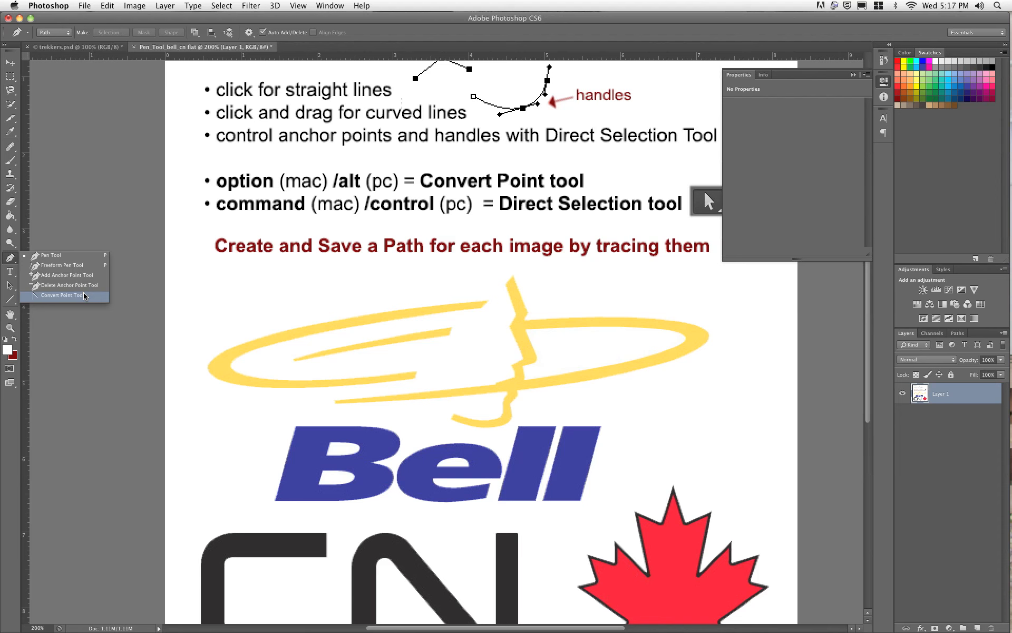
click(57, 256)
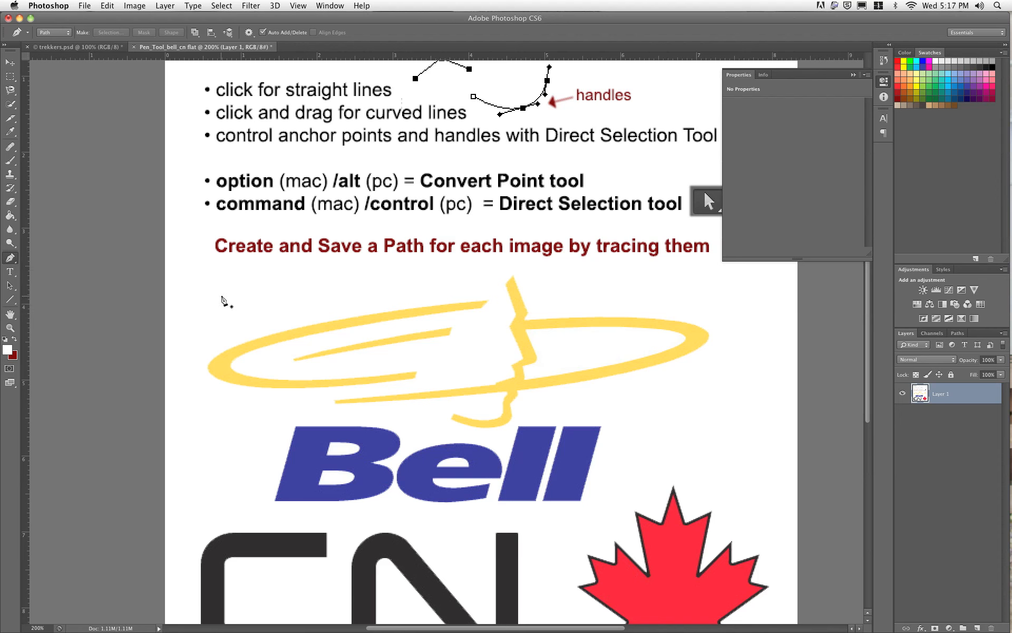
click(204, 271)
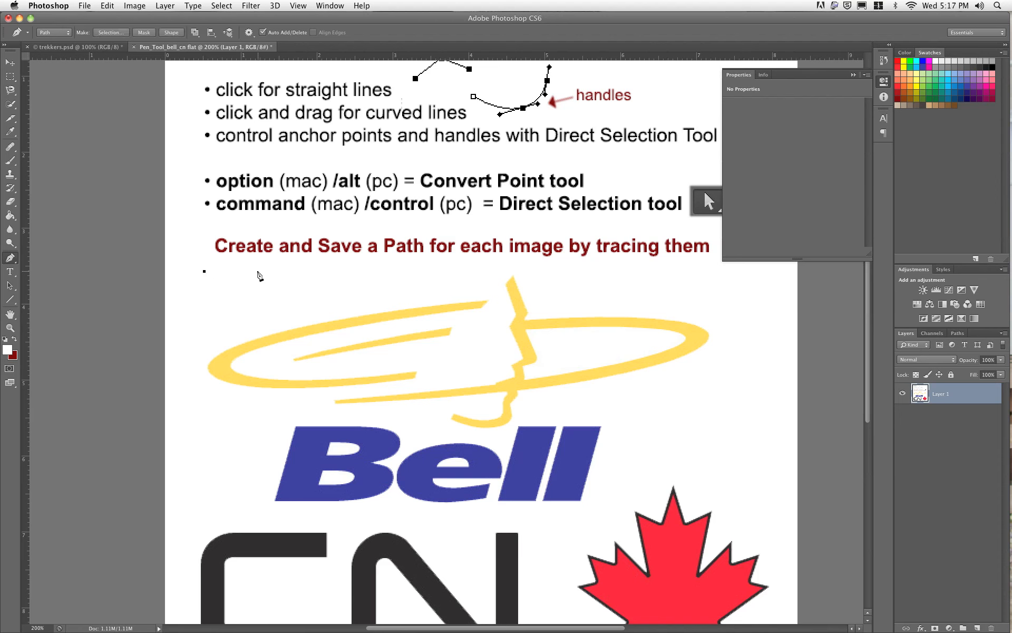
click(311, 272)
click(296, 315)
click(257, 328)
click(253, 300)
click(226, 317)
click(217, 303)
click(238, 287)
click(210, 288)
click(196, 279)
click(205, 272)
- Select the entire jagged straight-sided path
click(10, 288)
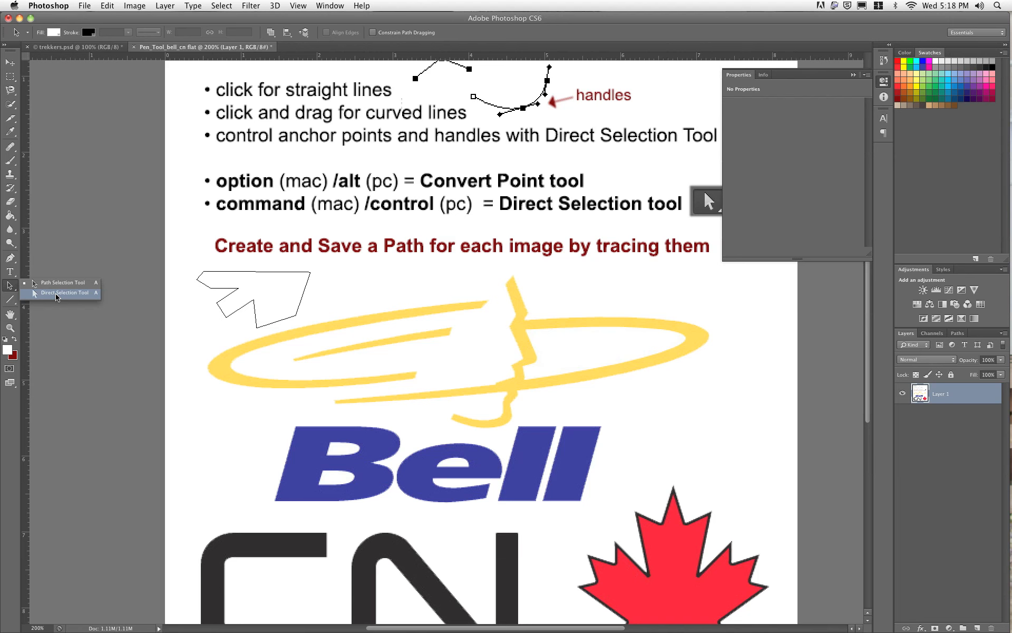
click(57, 293)
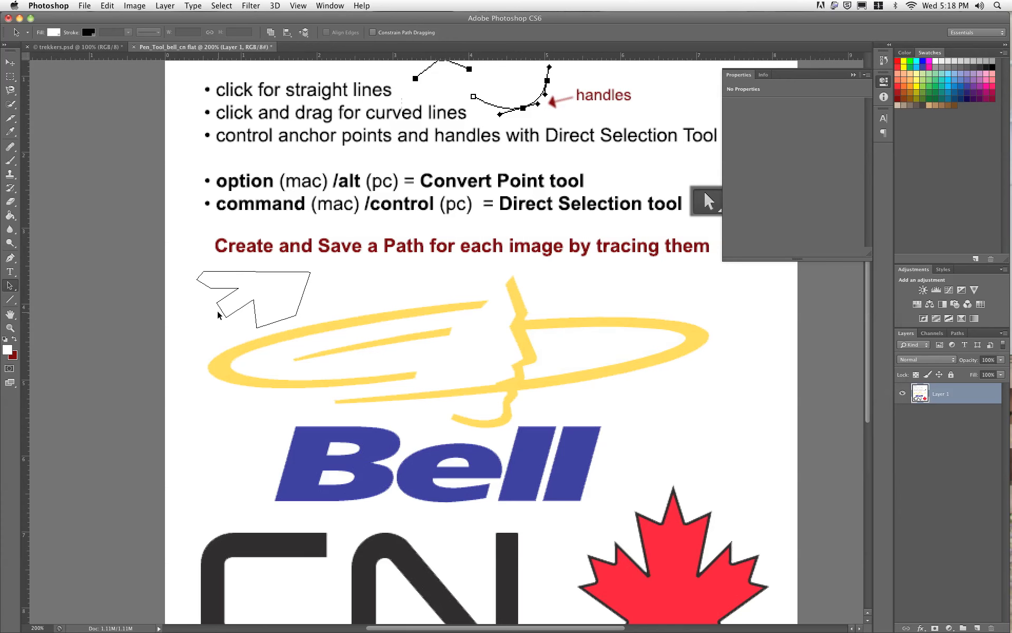
click(235, 313)
- Save the work path under the name "random geometry"
click(955, 335)
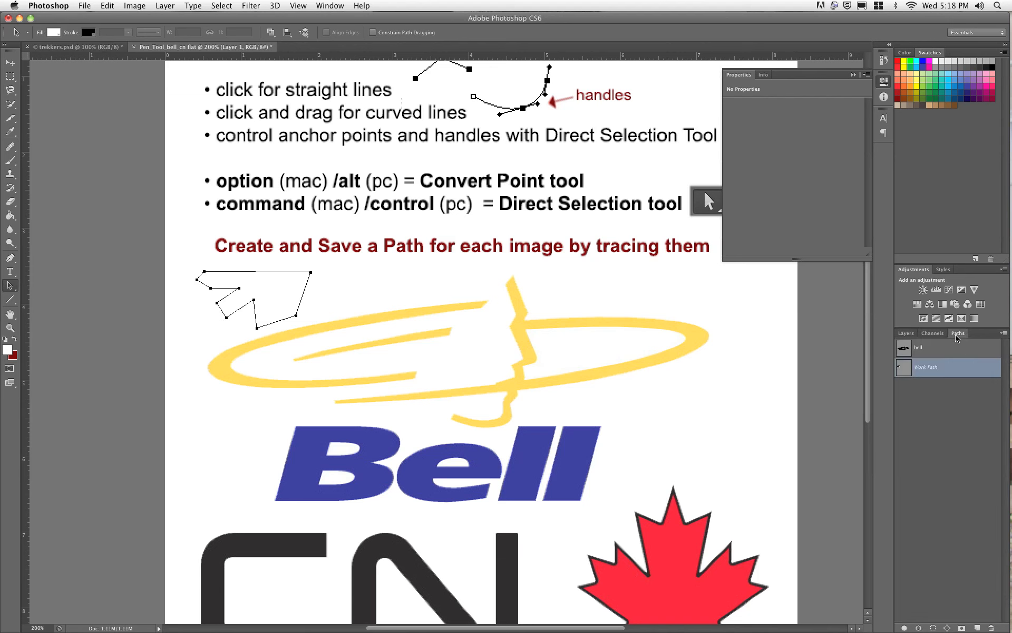
double_click(906, 369)
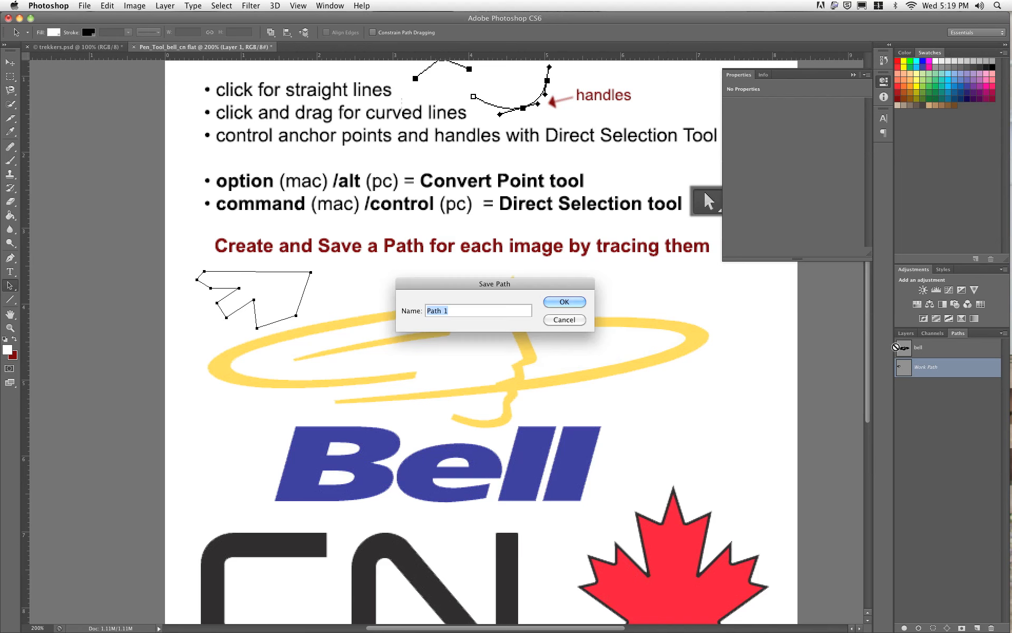
drag(547, 281, 552, 263)
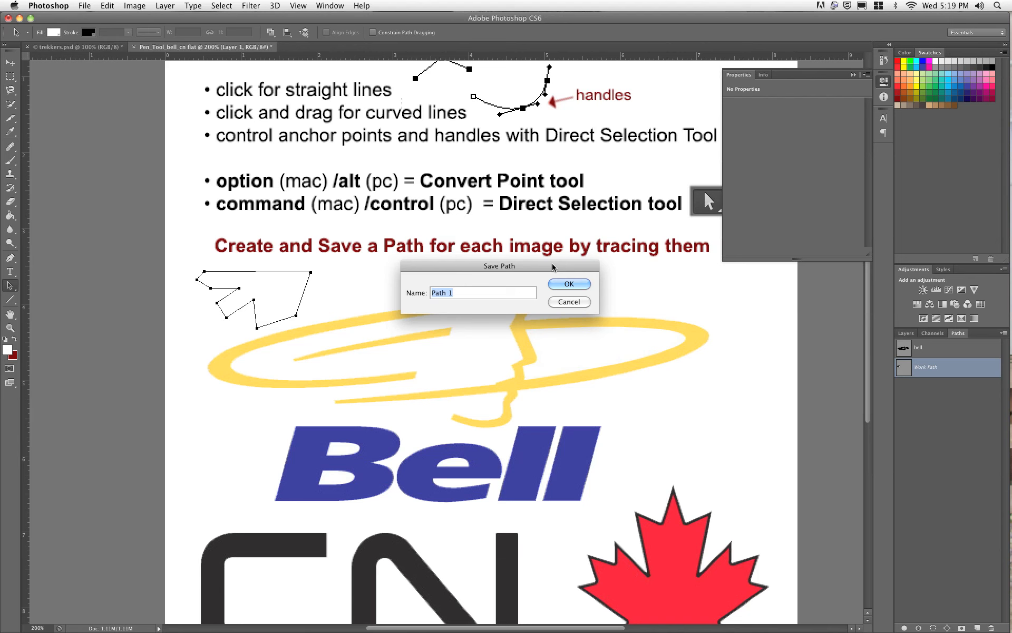
text(random geometry)
click(577, 285)
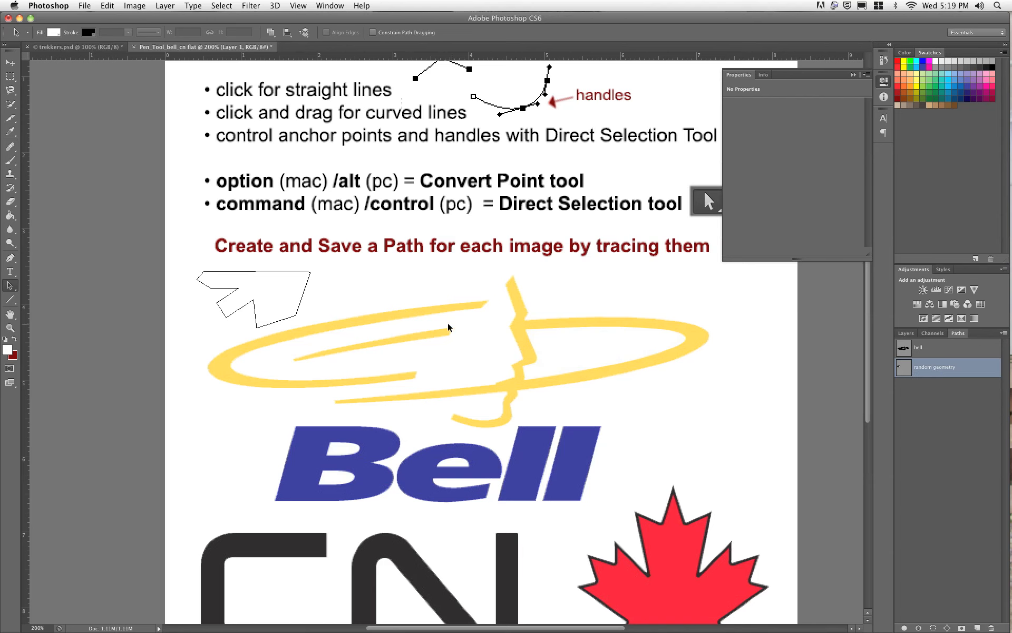
- Deselect the random geometry path so it is hidden and make it the active path again
click(242, 272)
click(918, 358)
click(917, 410)
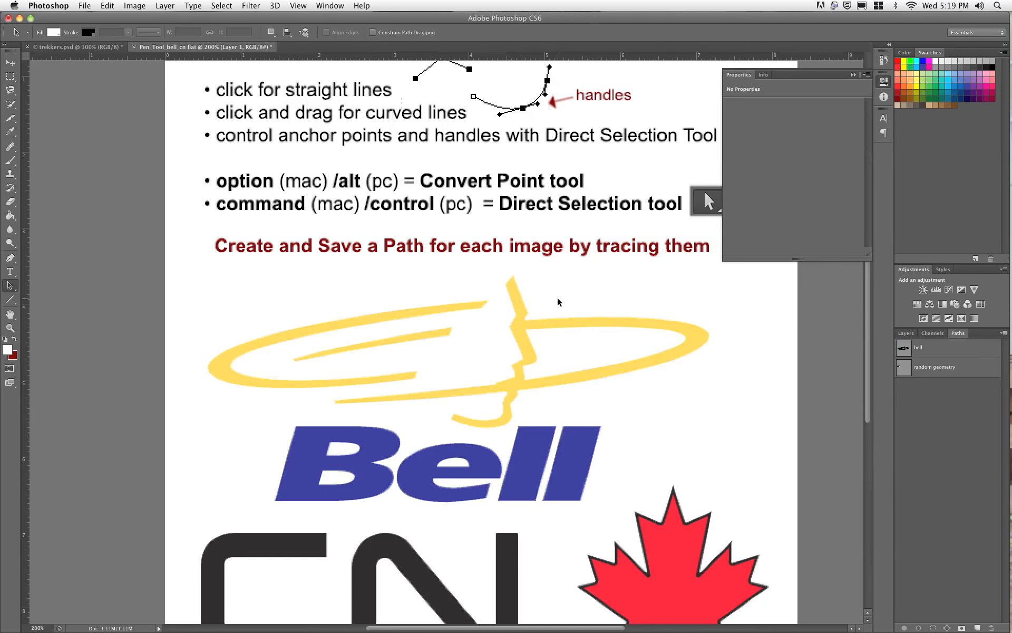
click(926, 369)
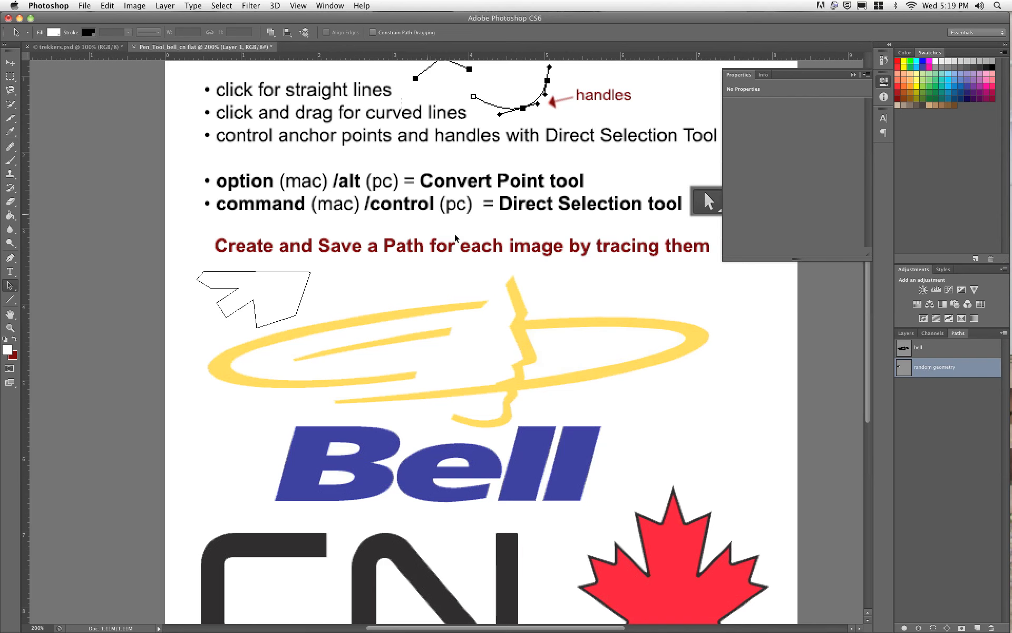
- Draw a closed wavy path with curved segments beside the jagged shape, within the random geometry path
click(12, 258)
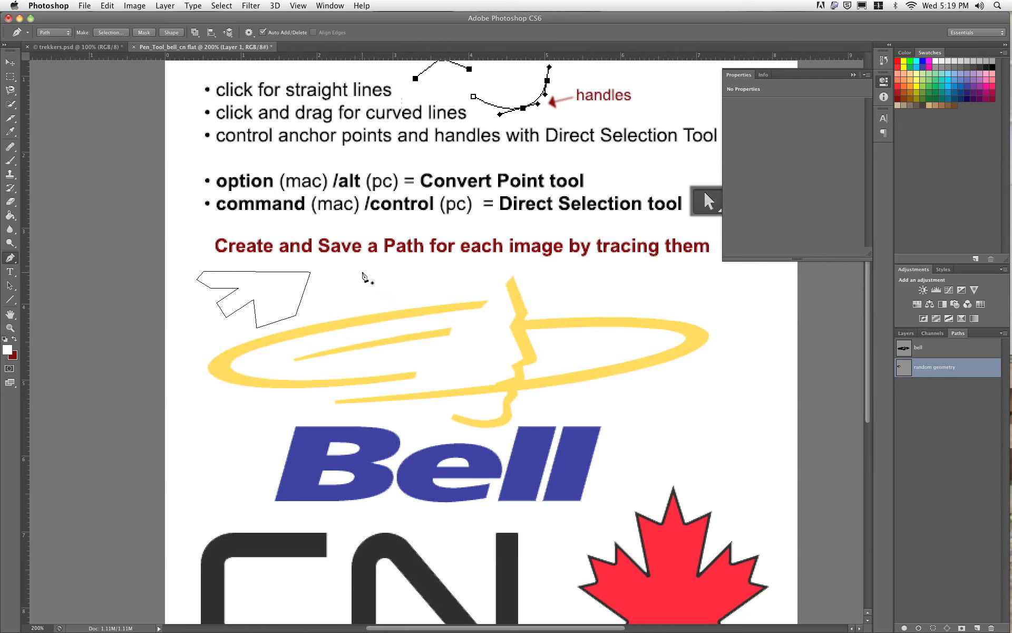
drag(363, 272, 426, 285)
click(440, 271)
drag(451, 270, 370, 269)
- Reshape the wavy path with the Direct Selection tool, pulling its upper middle anchor far upward and its lower segment into an arch
click(10, 285)
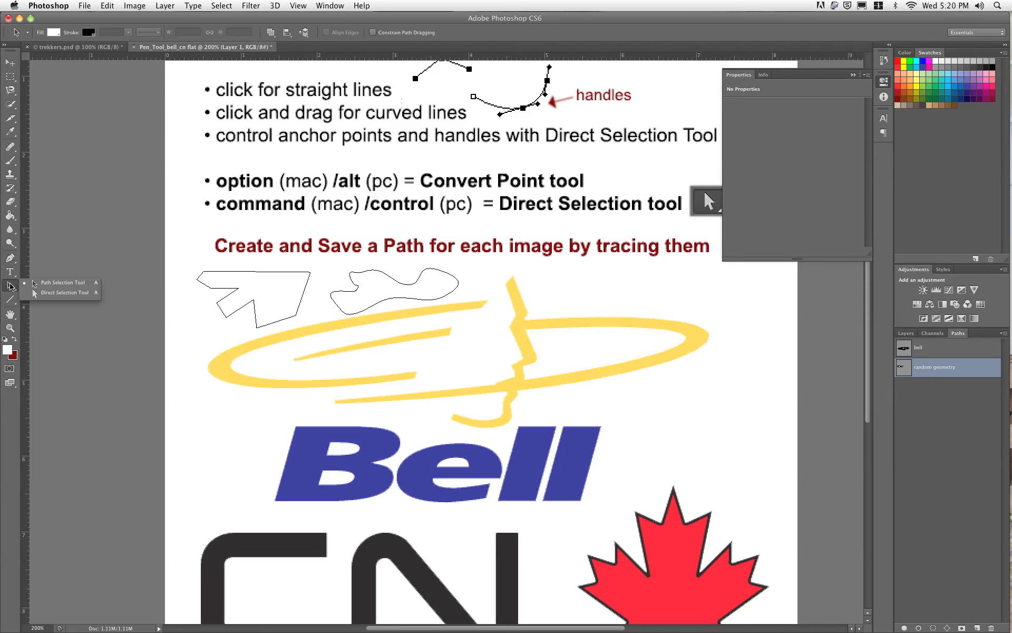
click(35, 293)
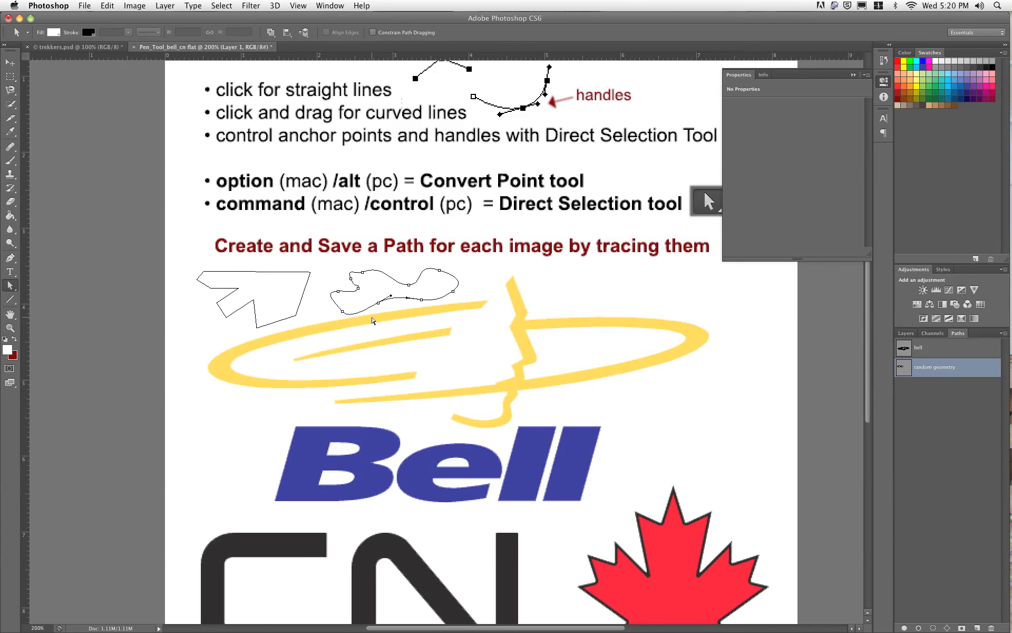
drag(408, 297, 406, 286)
drag(423, 283, 436, 284)
drag(404, 284, 407, 225)
mouse_move(398, 301)
mouse_down()
mouse_move(406, 342)
mouse_move(424, 349)
mouse_move(403, 331)
mouse_move(390, 303)
mouse_move(396, 290)
mouse_up()
- Check the wavy path's right-hand anchors for handles and nudge the curve at its upper-left corner
click(440, 272)
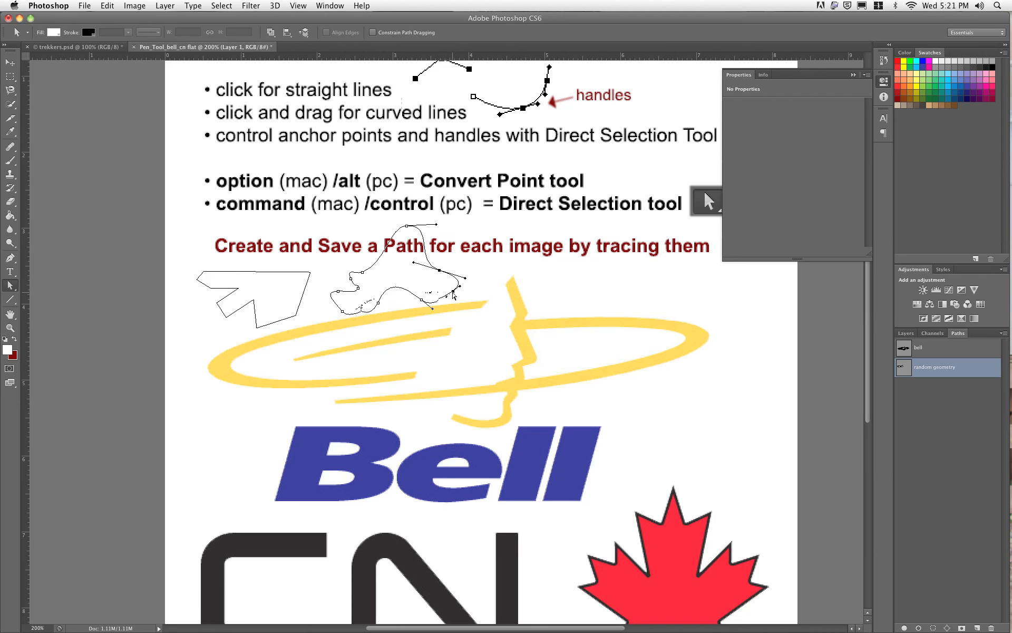
click(422, 300)
click(368, 285)
drag(350, 280, 348, 275)
- Reshape the jagged path by moving its two right-hand corner anchors outward
click(285, 275)
click(310, 271)
drag(311, 274, 310, 315)
click(311, 317)
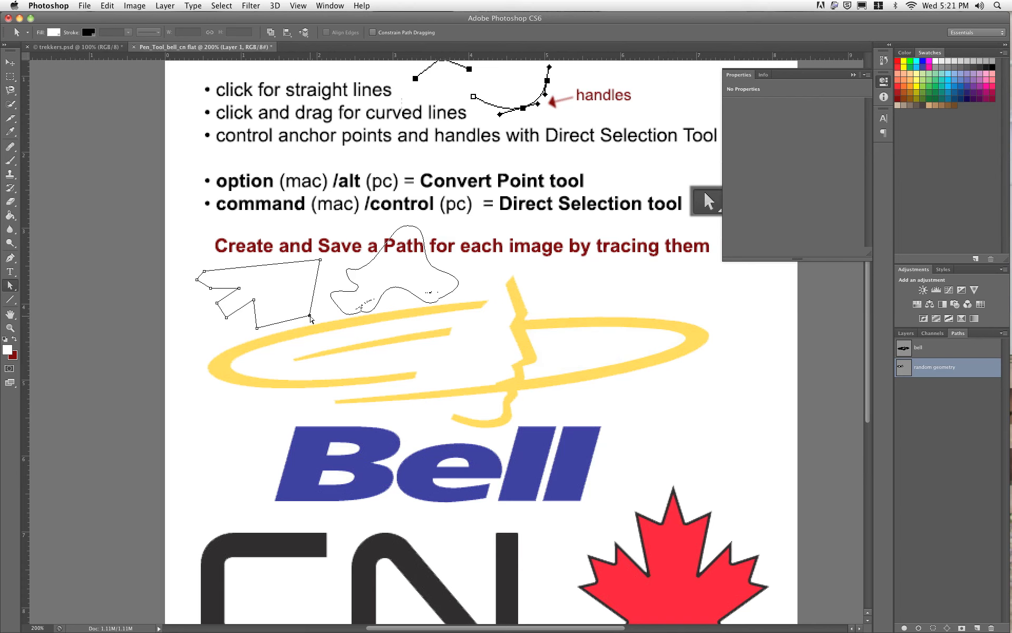
key(Delete)
mouse_move(297, 296)
mouse_down()
mouse_move(354, 332)
mouse_move(329, 342)
mouse_move(310, 309)
mouse_up()
- Lengthen and tilt the direction handles of the wavy path's lower inner anchor to deepen the lower-left curve
click(401, 290)
click(378, 304)
mouse_move(387, 281)
mouse_down()
mouse_move(396, 287)
mouse_move(383, 272)
mouse_up()
drag(375, 317, 363, 341)
- Bend the upper handle of the wavy path's lower inner anchor independently with the Convert Point tool, undoing the last handle change
click(13, 259)
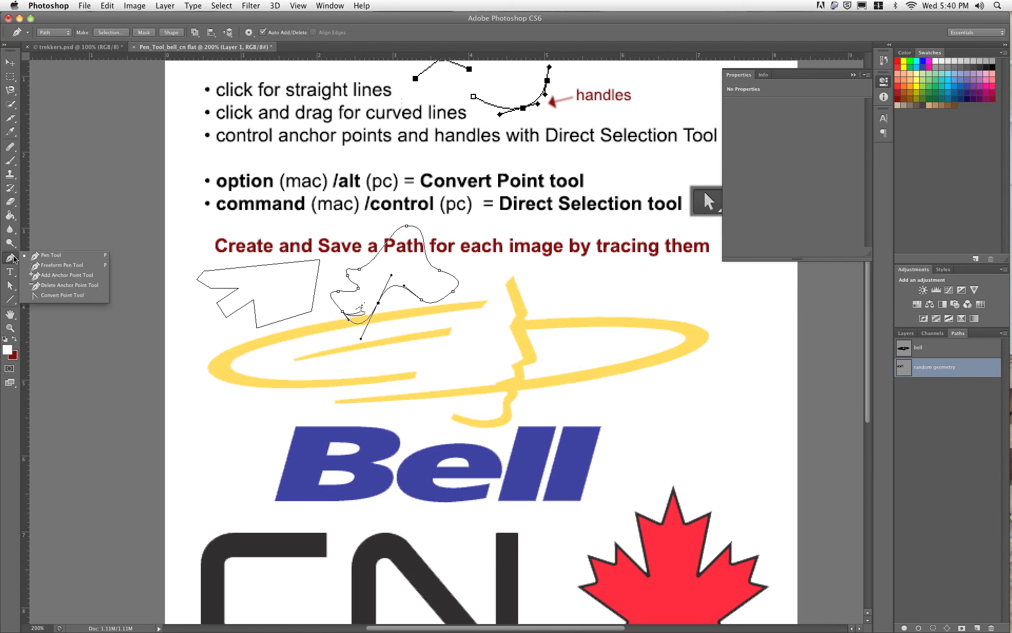
click(46, 297)
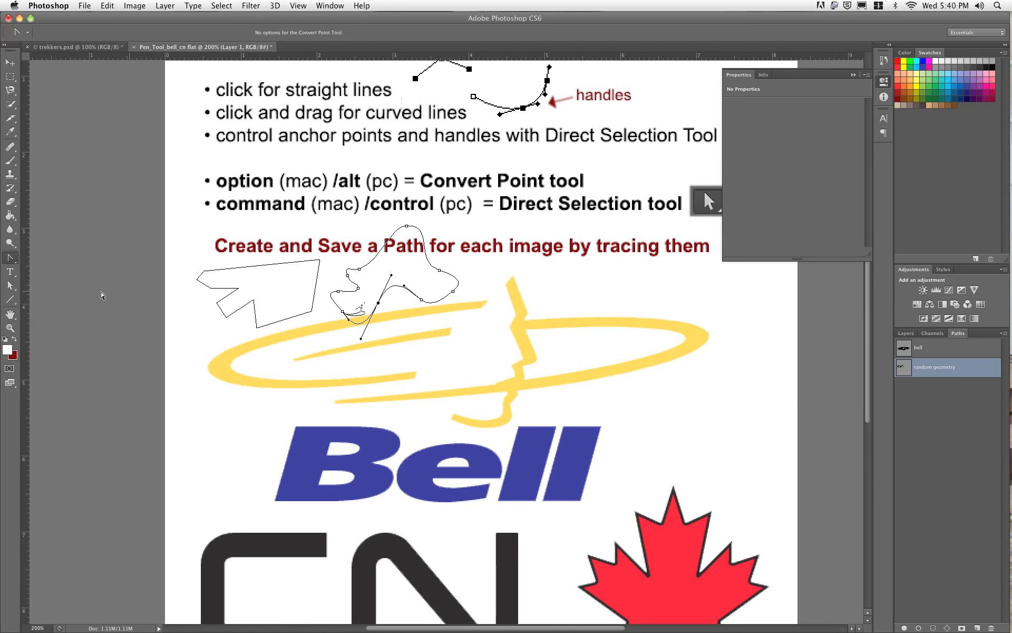
click(391, 275)
mouse_move(391, 275)
mouse_down()
mouse_move(372, 273)
mouse_move(405, 279)
mouse_move(371, 273)
mouse_up()
drag(372, 272, 395, 291)
key(super+z)
- Adjust the lower handle of the same anchor with the Direct Selection tool to smooth the lower-left bulge
click(10, 285)
click(53, 292)
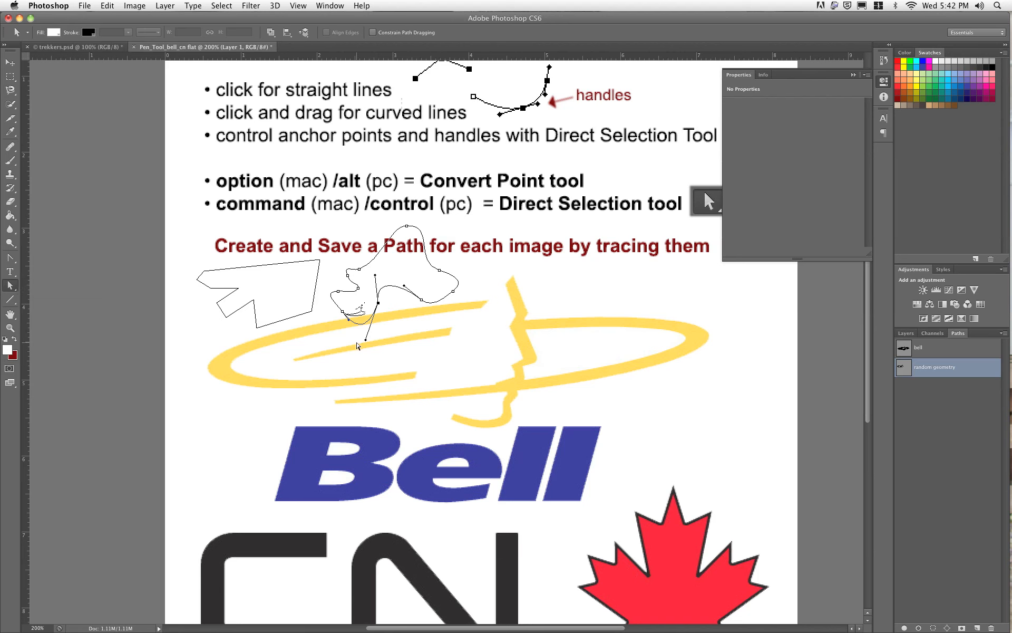
drag(366, 342, 363, 337)
mouse_move(364, 341)
mouse_down()
mouse_move(377, 340)
mouse_move(358, 336)
mouse_move(388, 336)
mouse_move(357, 334)
mouse_move(373, 333)
mouse_up()
- Convert the wavy path into a new anti-aliased selection with a feather radius of 0 pixels
click(17, 289)
click(55, 292)
click(1003, 335)
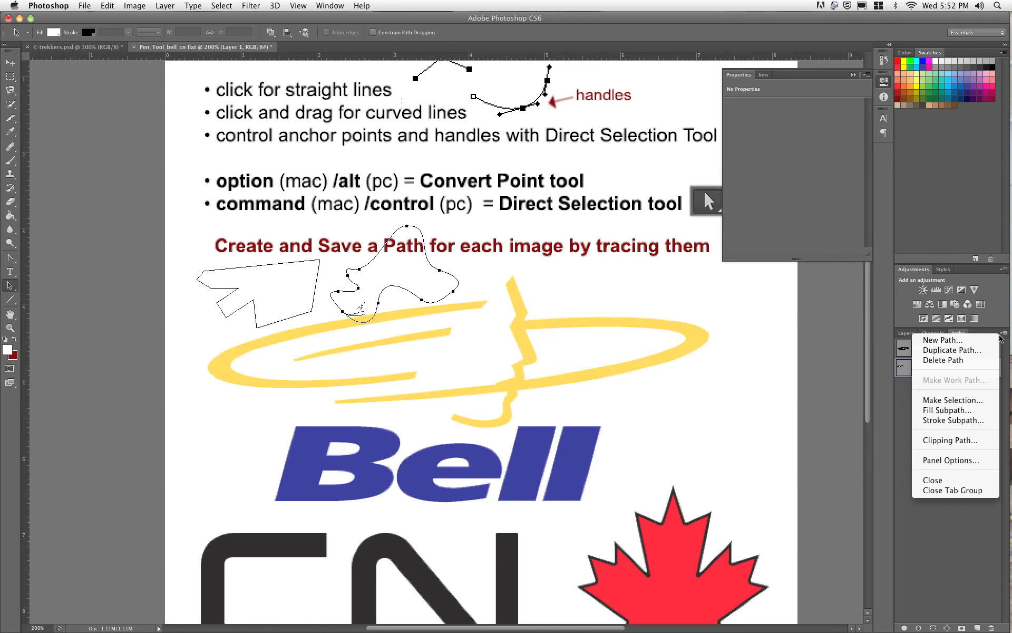
click(958, 402)
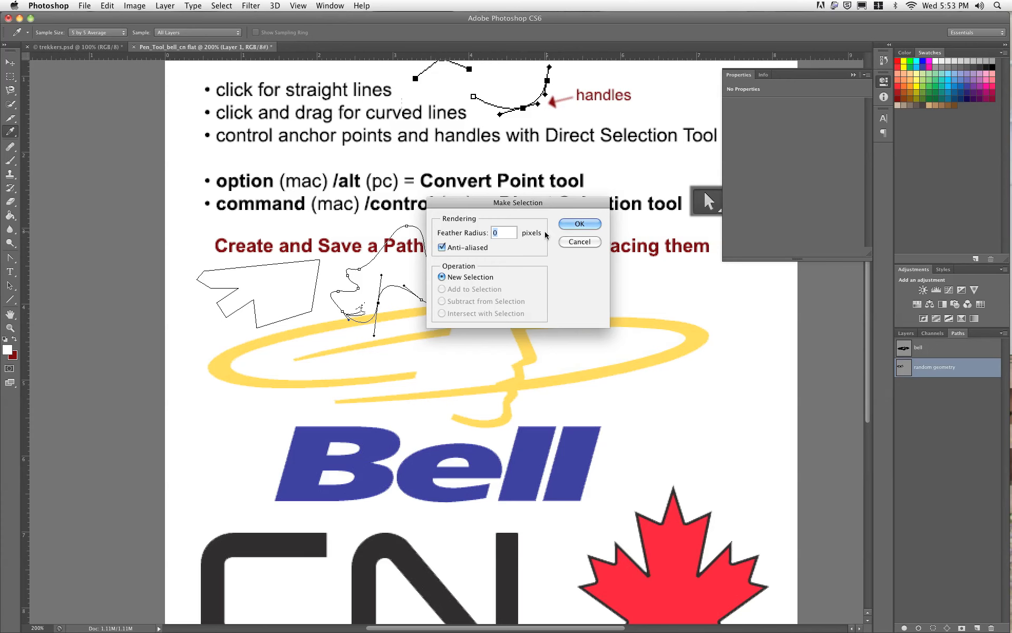
click(579, 224)
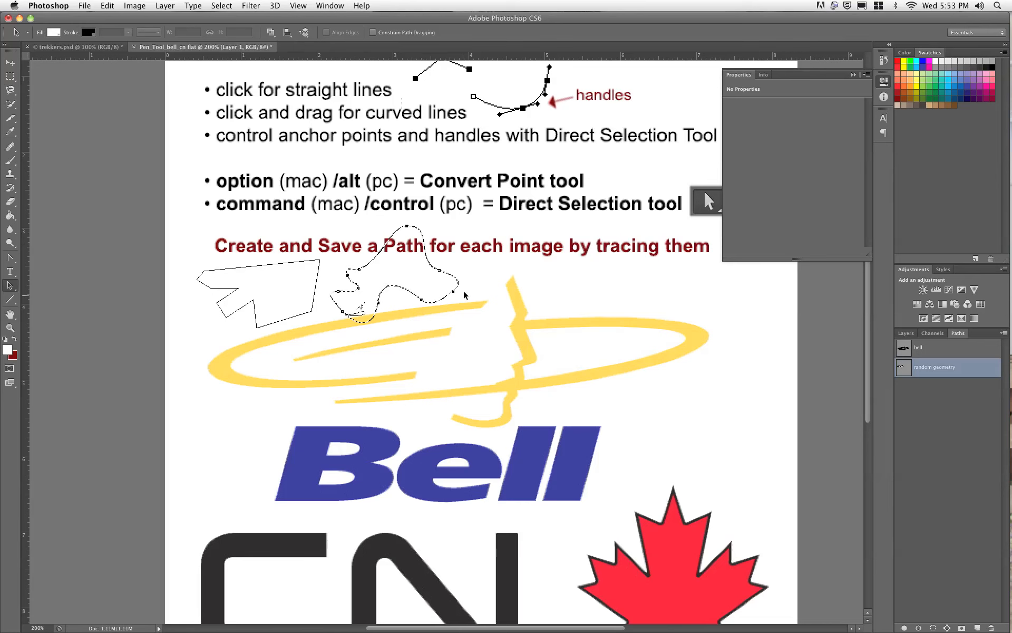
- Add a new layer above Layer 1 and swap the foreground and background colours so dark red is the foreground
click(902, 334)
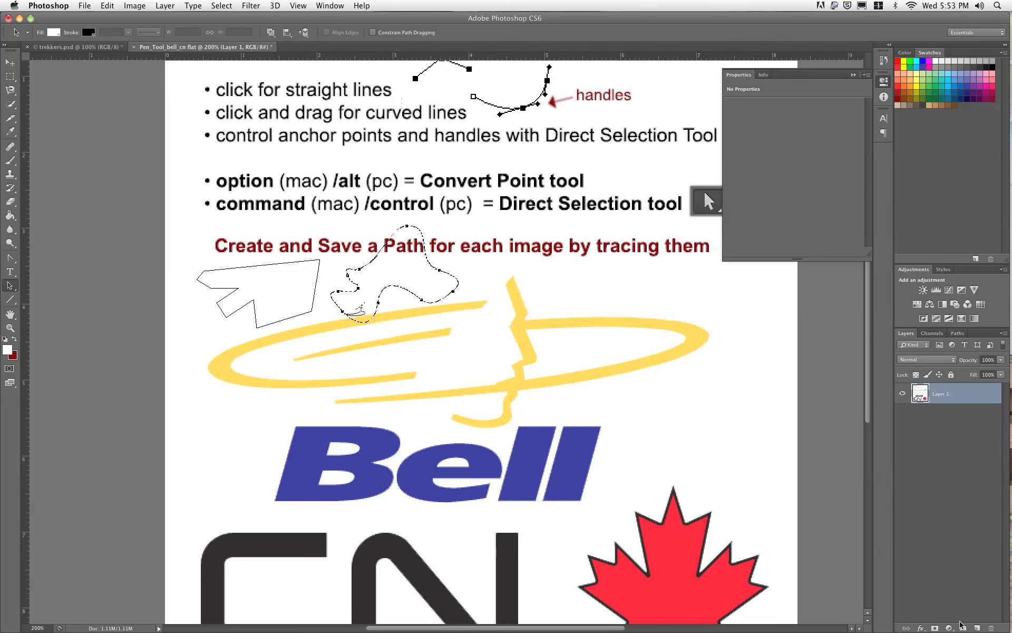
click(977, 628)
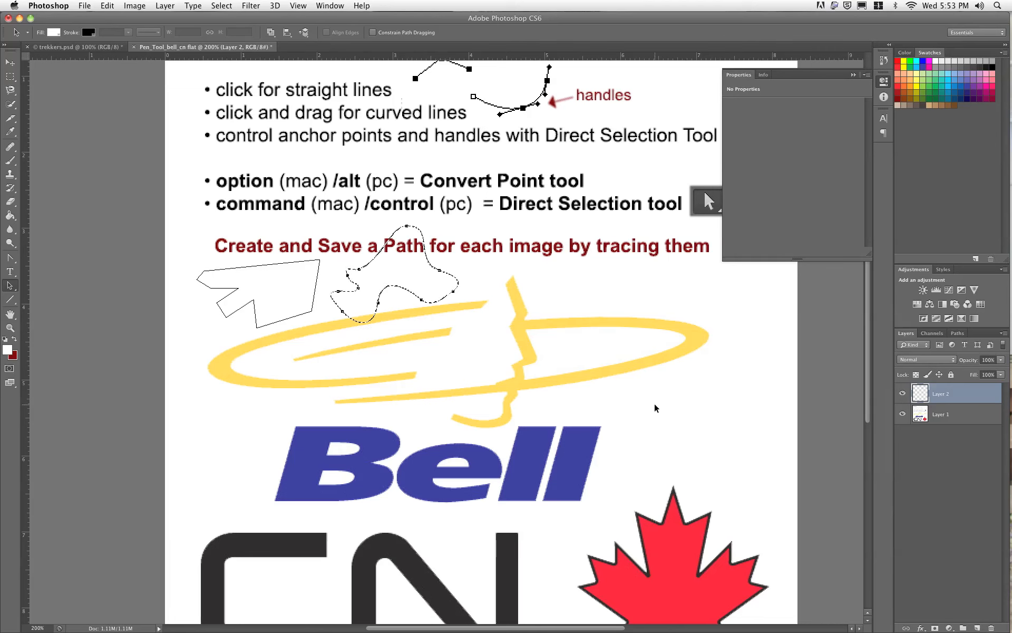
click(15, 339)
- Fill the selection with the foreground colour in Normal mode at 100% opacity
click(105, 5)
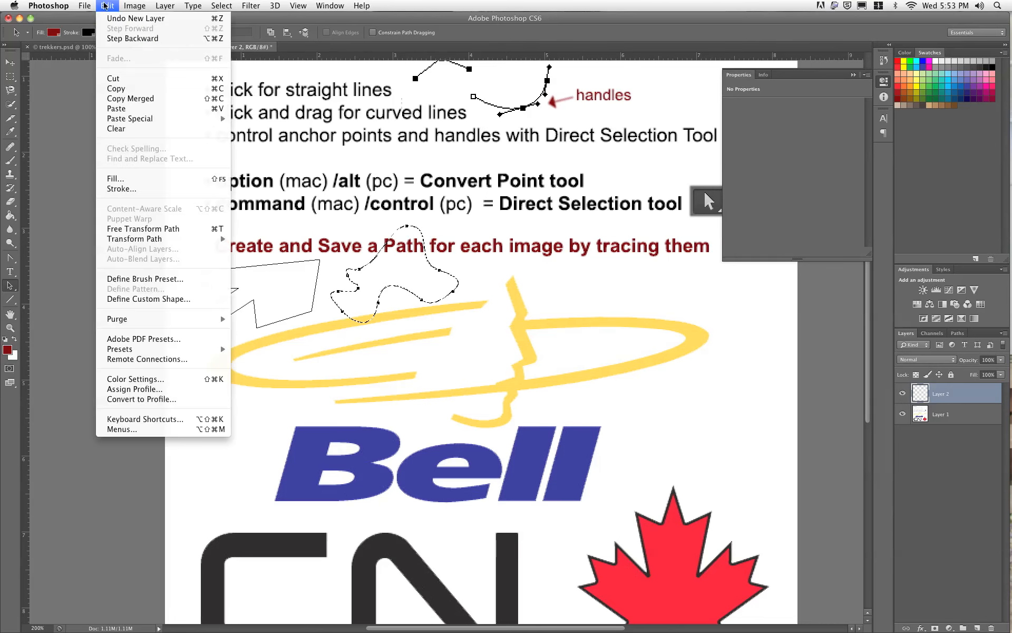
click(116, 179)
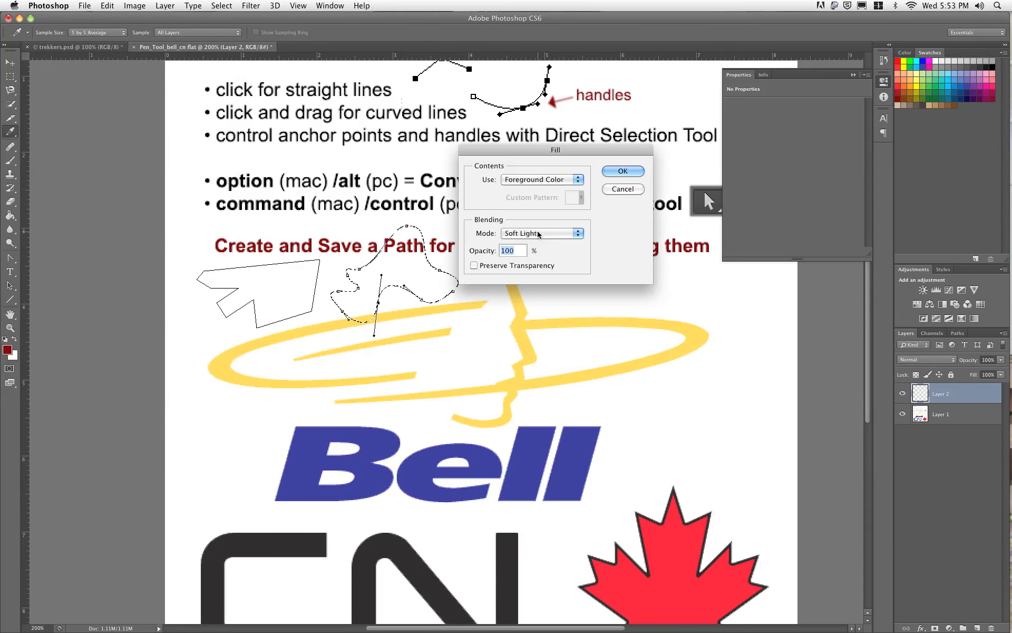
click(559, 233)
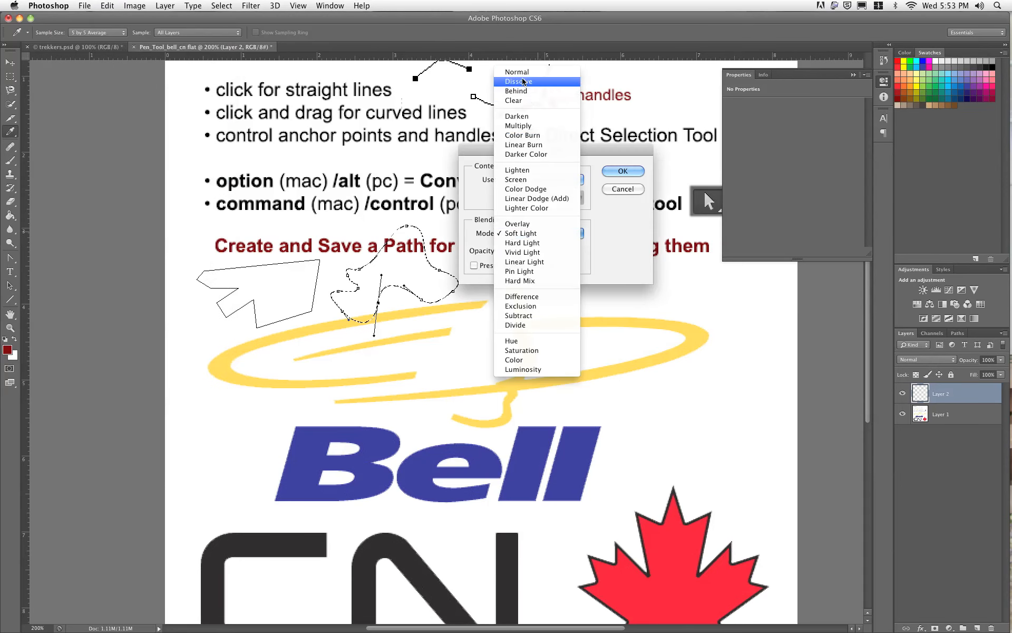
click(517, 72)
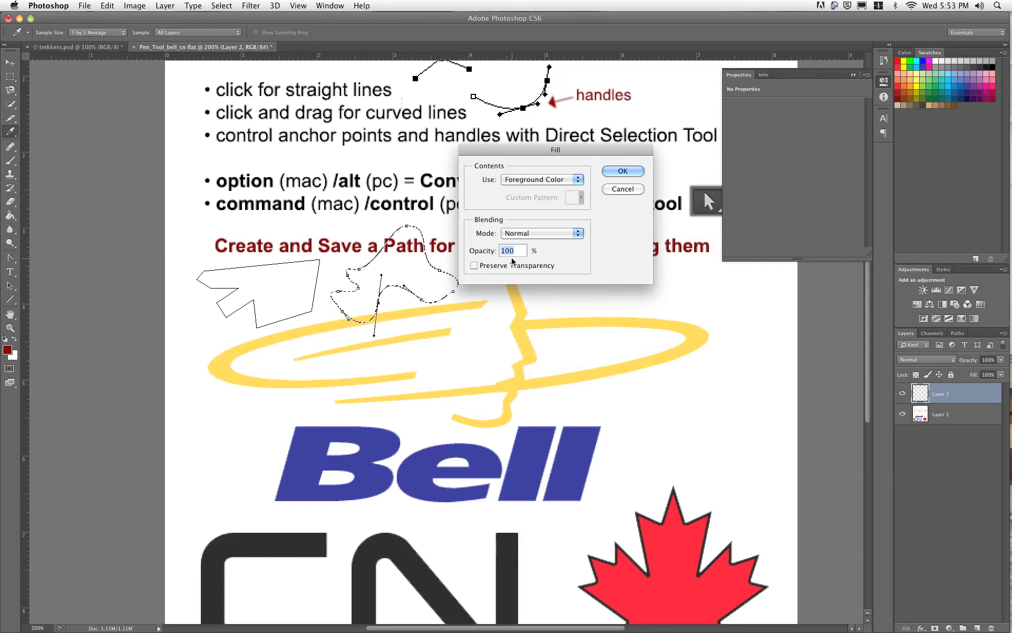
click(616, 171)
key(a)
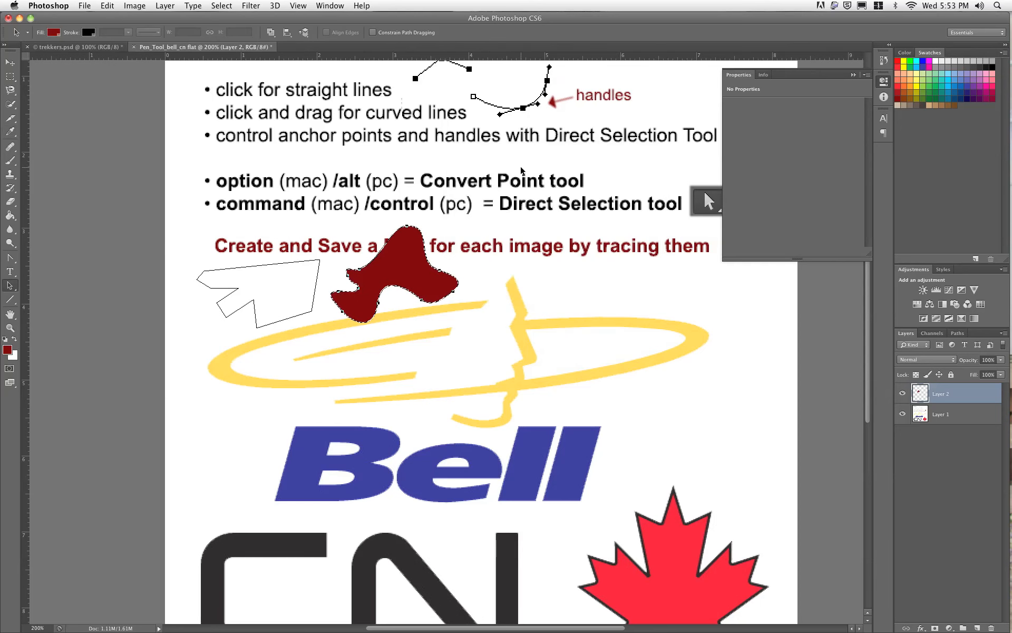
- Clear the selection and deselect the random geometry path so its outline is hidden
key(super+d)
click(958, 333)
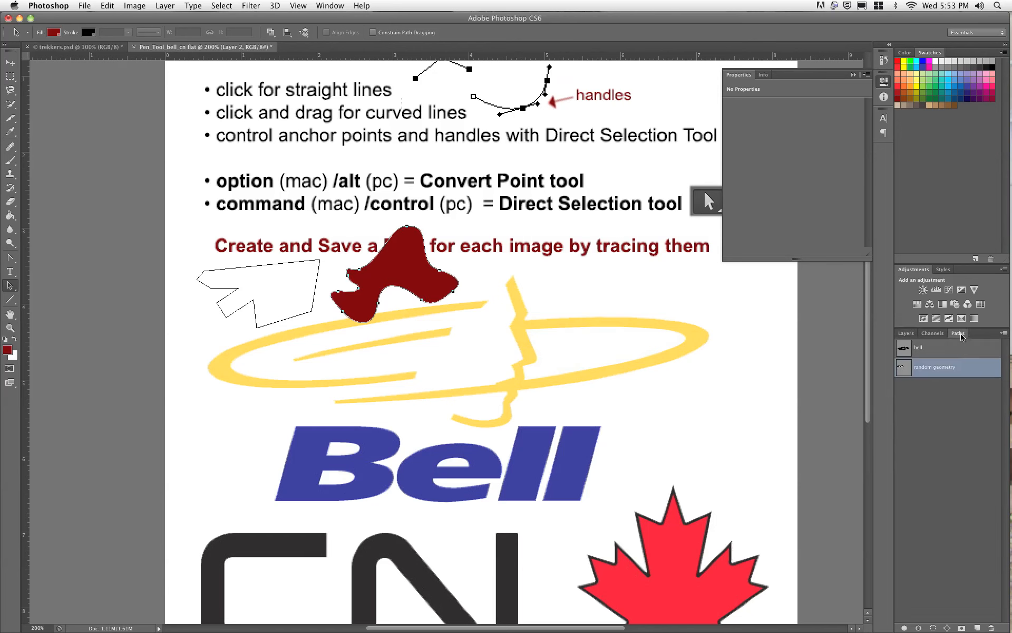
click(936, 416)
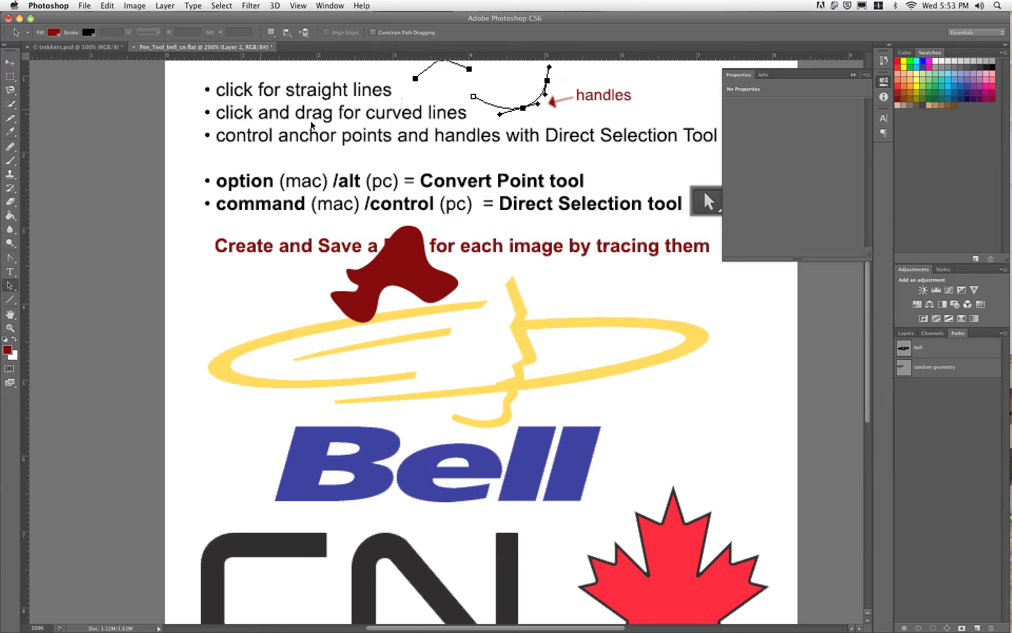
- Select a rectangular area around the dark red shape and delete the shape from the new layer
click(9, 76)
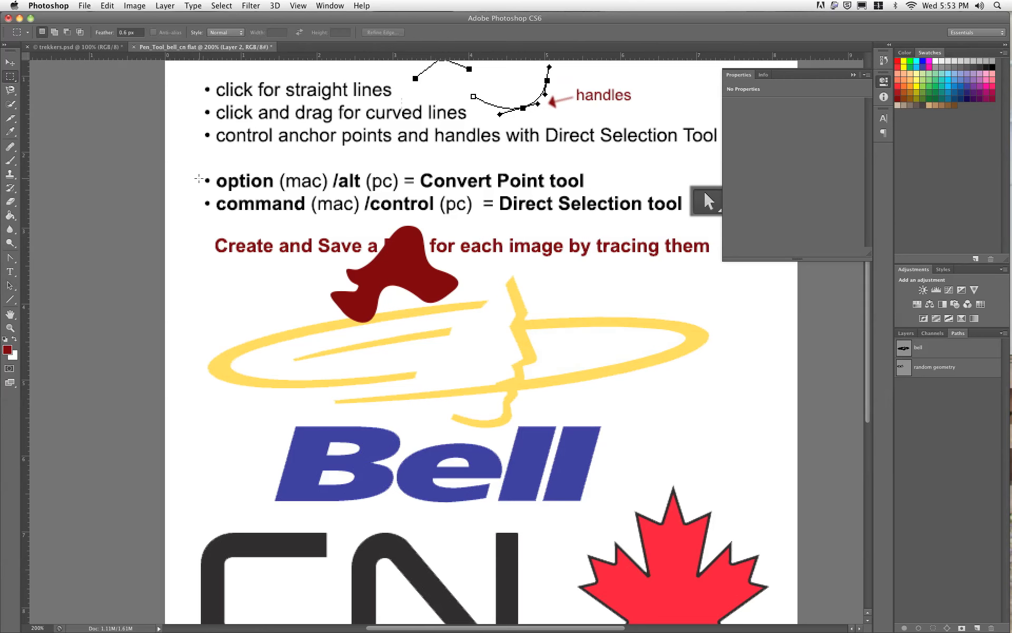
mouse_move(252, 168)
mouse_down()
mouse_move(448, 405)
mouse_move(483, 392)
mouse_up()
key(Delete)
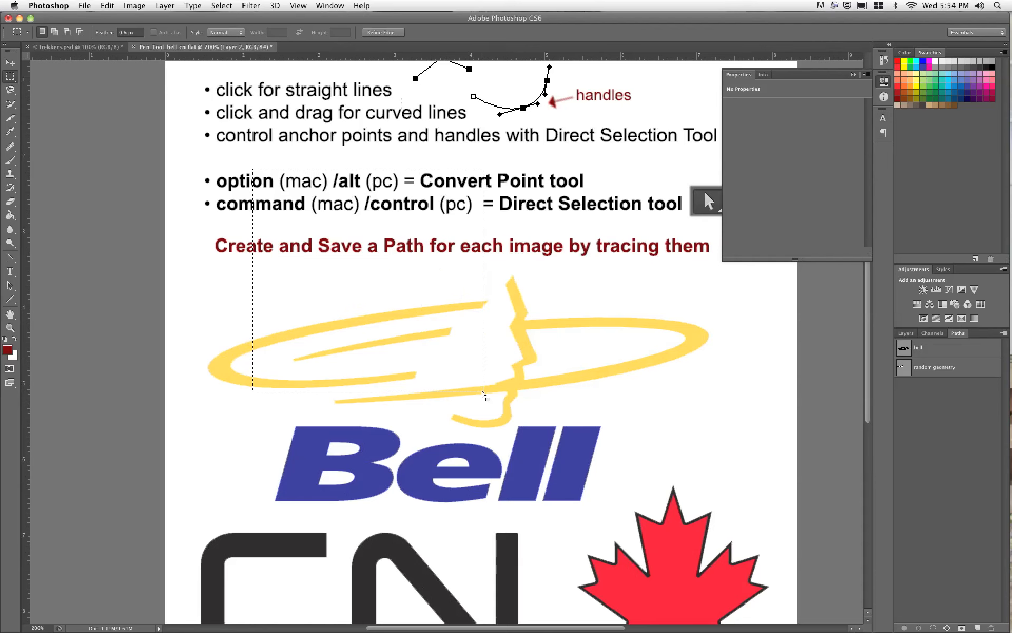
- Clear the rectangular selection and delete the random geometry path
click(512, 355)
click(930, 368)
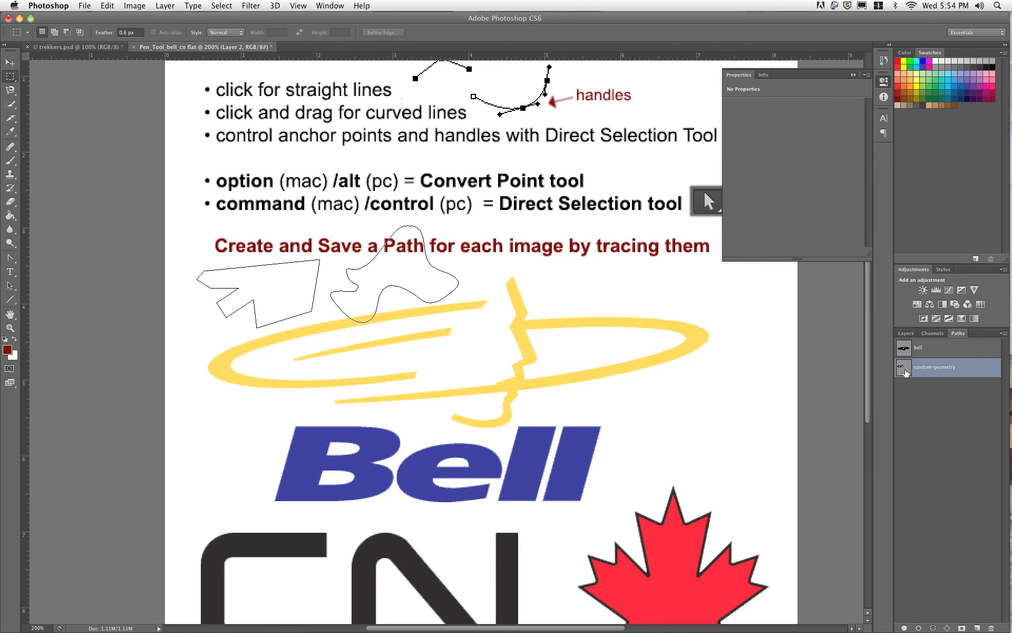
key(BackSpace)
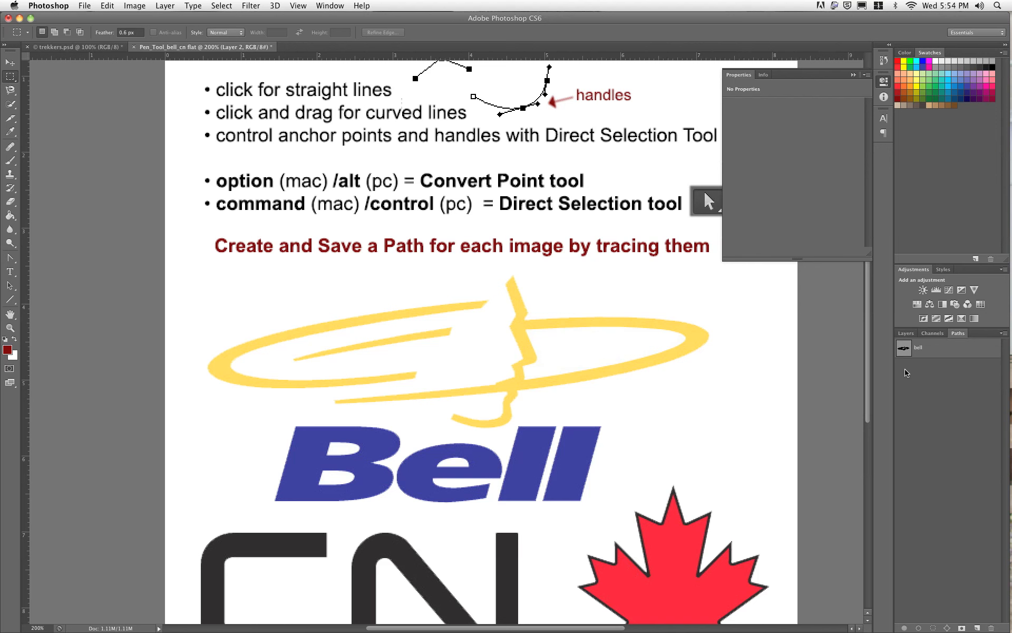
- Show the saved bell path and select its traced shapes with the Path Selection tool, first individually and then all together
click(904, 349)
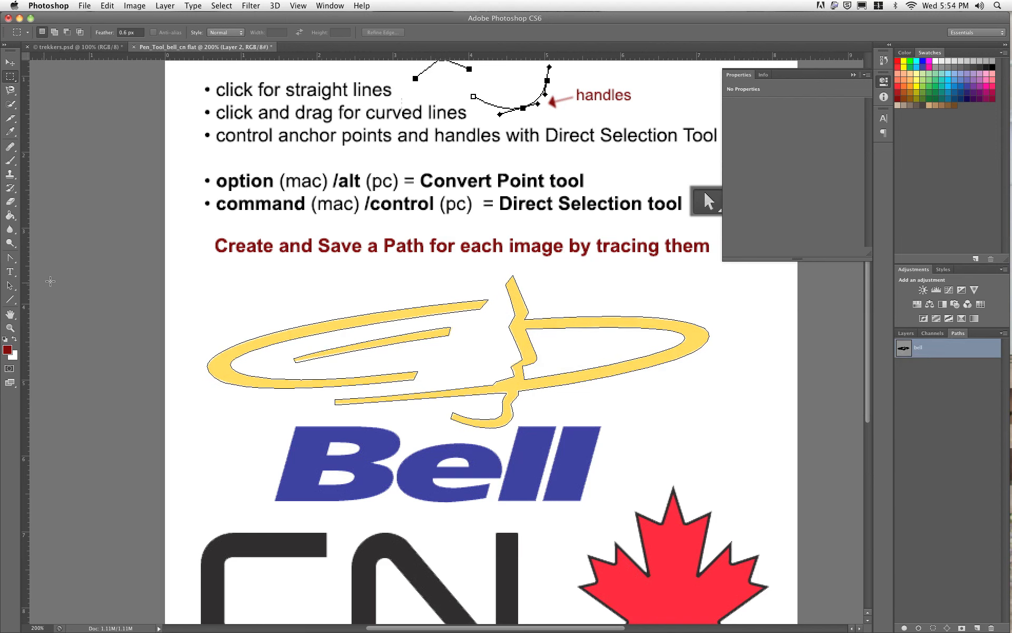
click(10, 286)
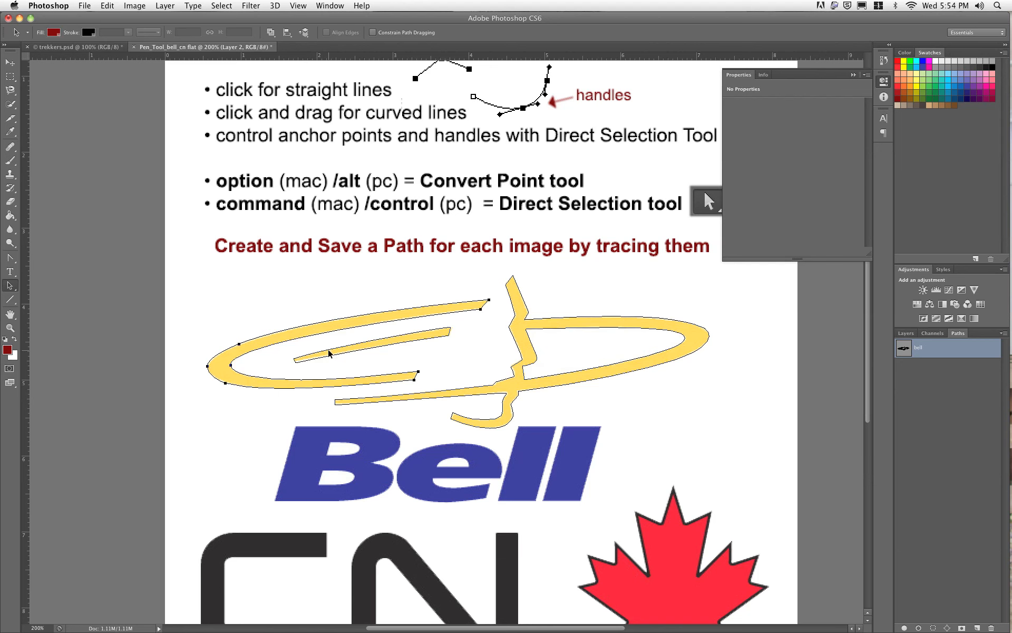
click(521, 343)
drag(146, 213, 760, 445)
- Try bending the lower curve of the bell path's left ring downward with the Direct Selection tool, and undo the change
drag(10, 285, 34, 298)
click(236, 422)
click(265, 391)
drag(265, 390, 262, 428)
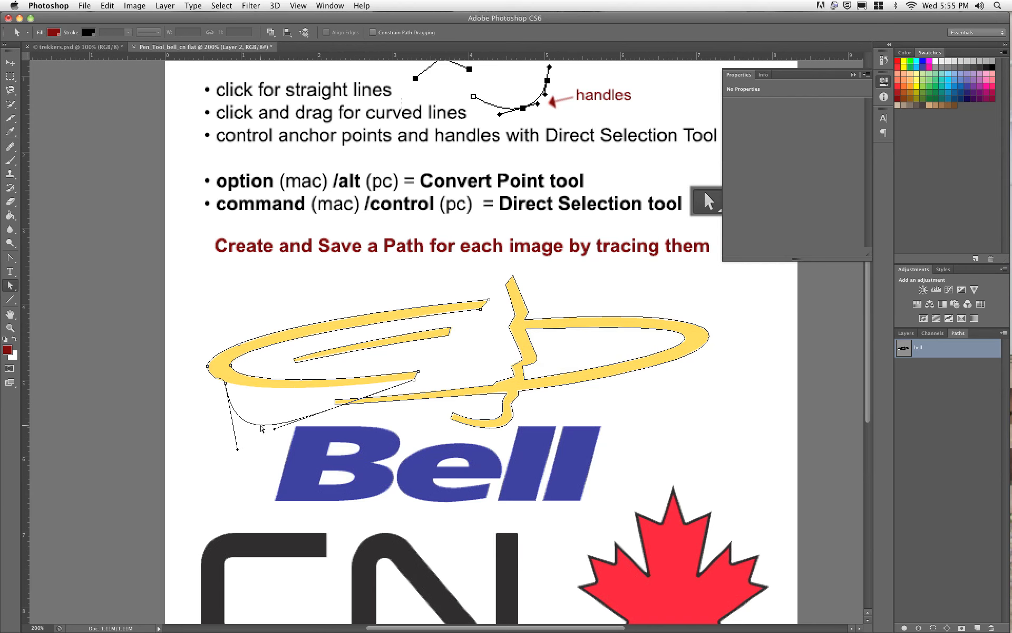
key(super+z)
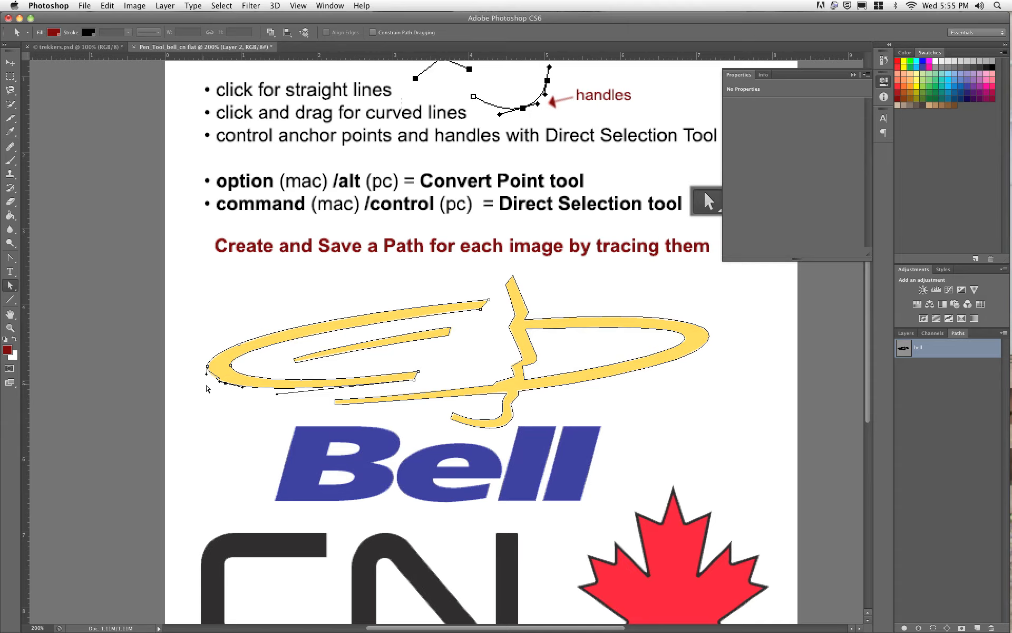
- Nudge the three outer anchor points at the left end of the bell path's ring to fit the yellow edge, and deselect the path
key(super+plus)
key(super+plus)
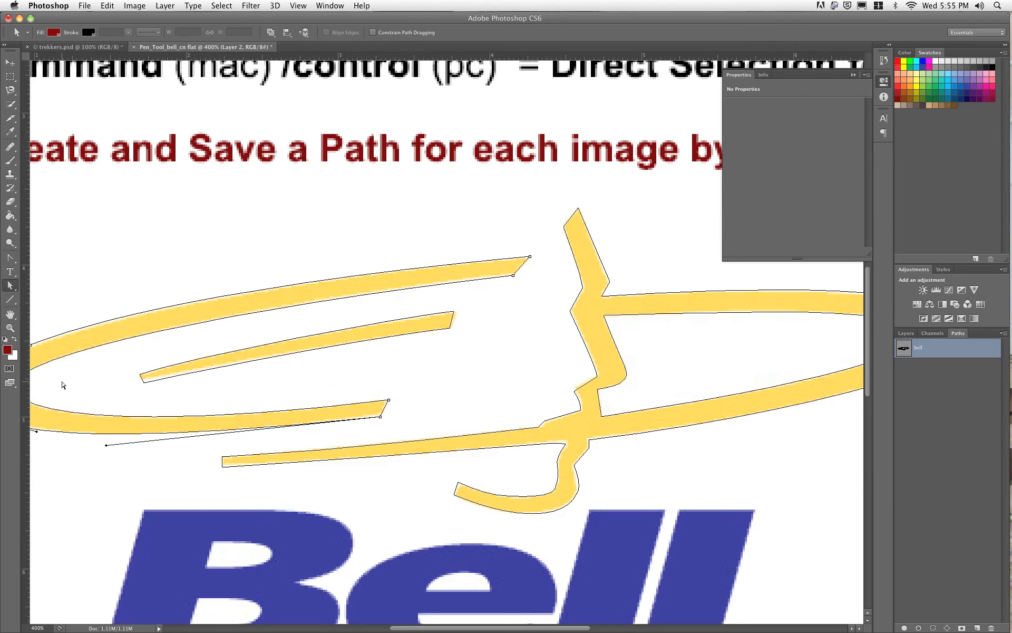
scroll(62, 385, left, 6)
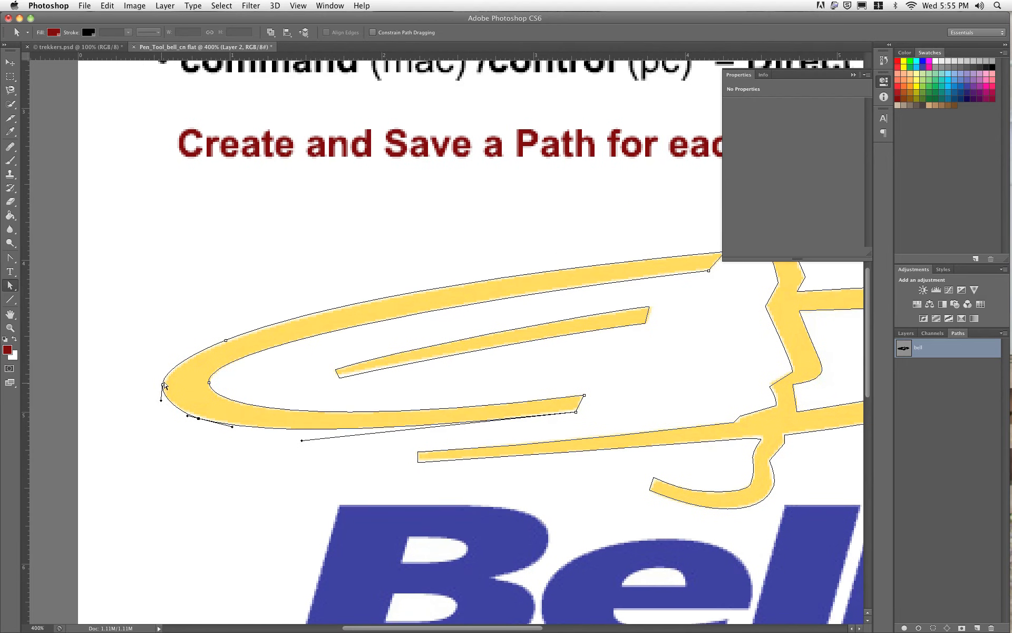
click(163, 386)
drag(164, 388, 165, 387)
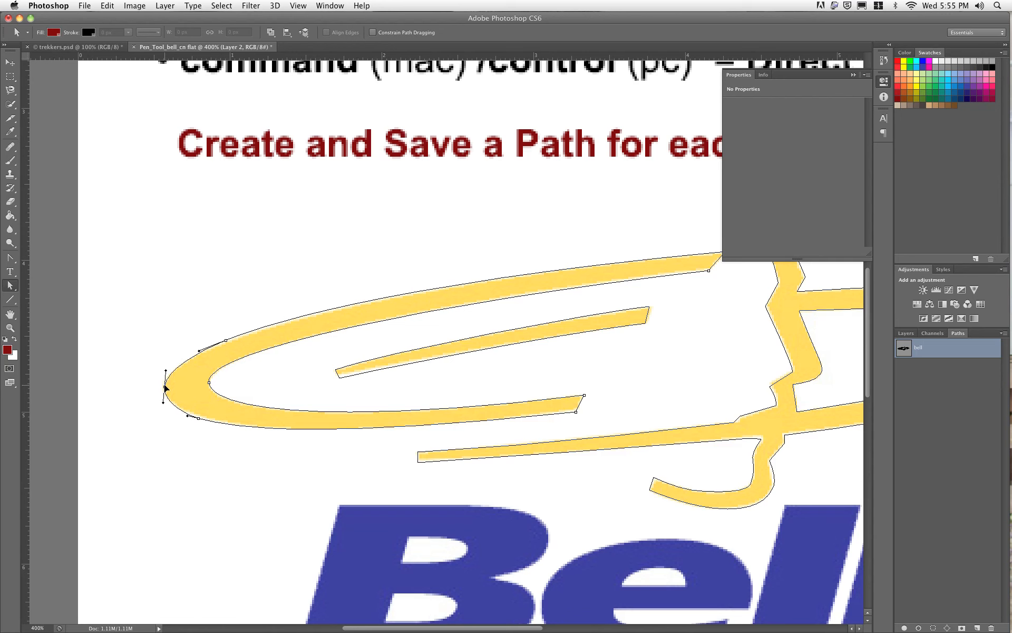
click(226, 342)
drag(226, 342, 226, 344)
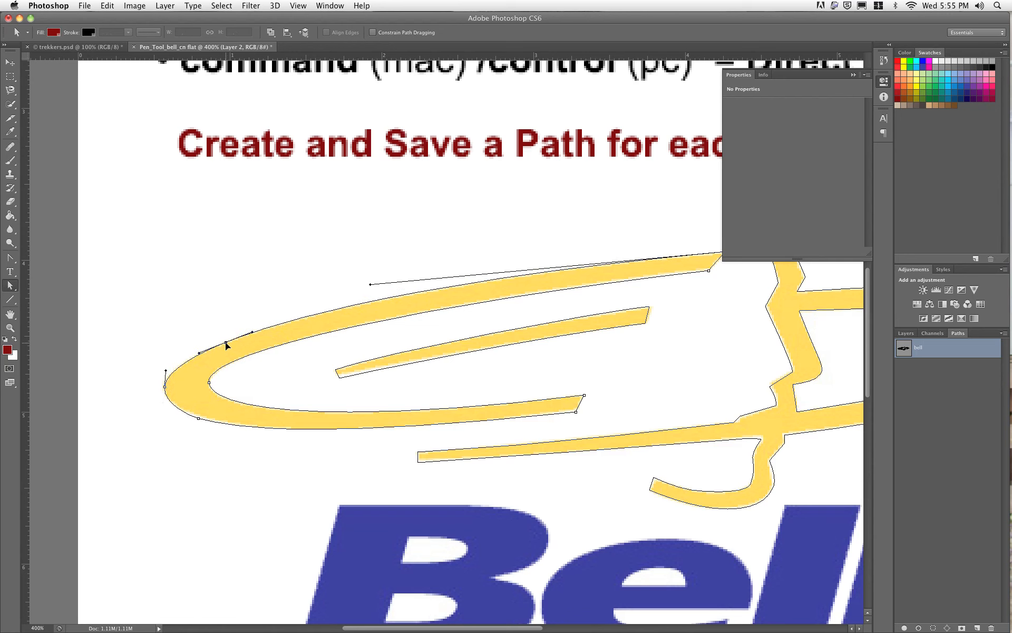
click(199, 419)
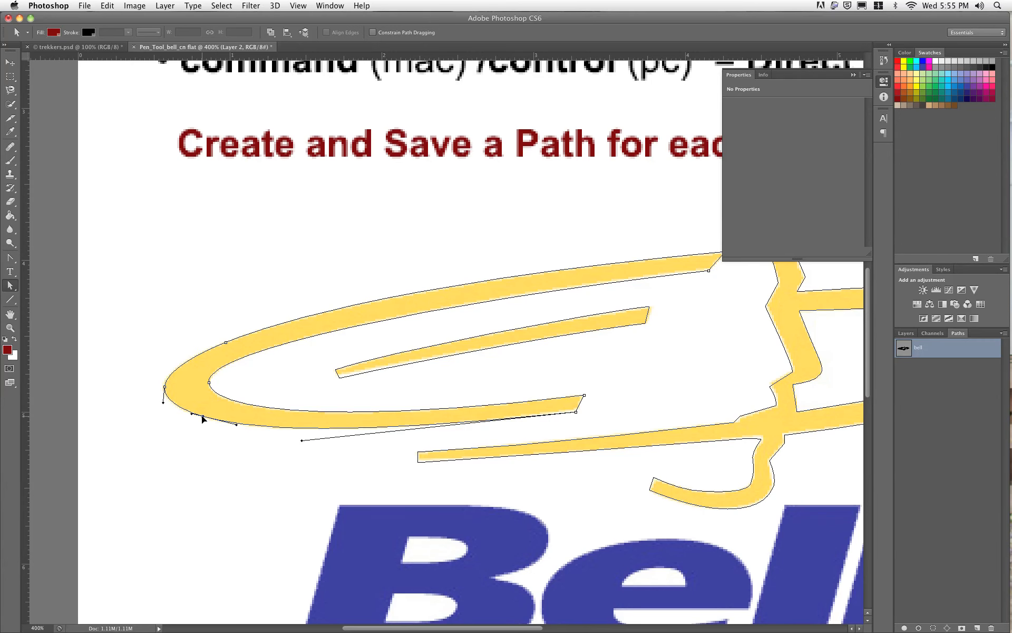
key(super+minus)
key(super+minus)
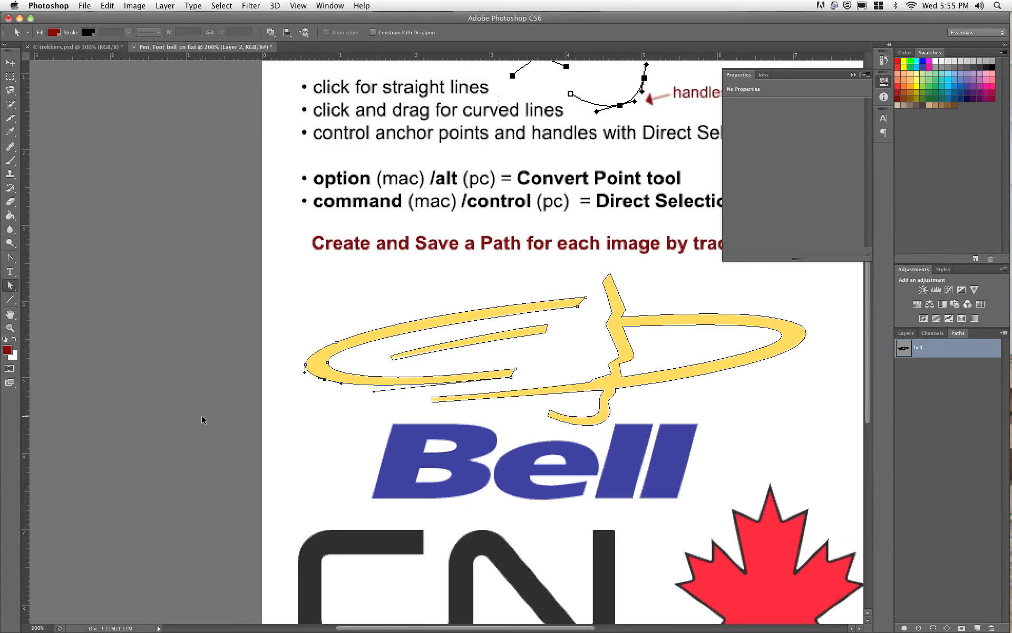
click(210, 409)
- Hide the bell path's outline and activate the Pen tool in Path mode
drag(301, 402, 190, 307)
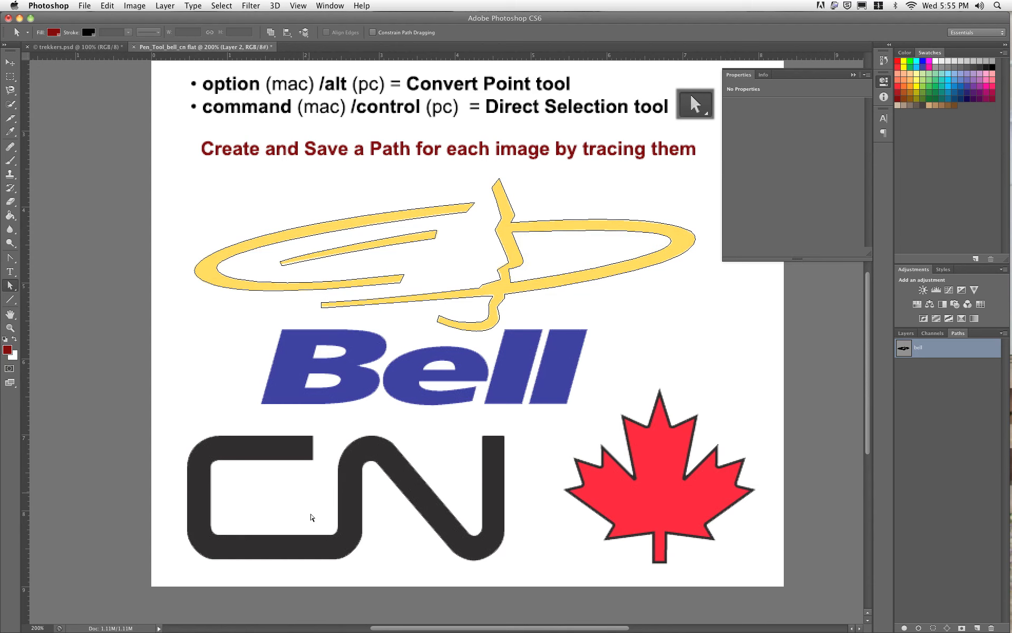
click(929, 390)
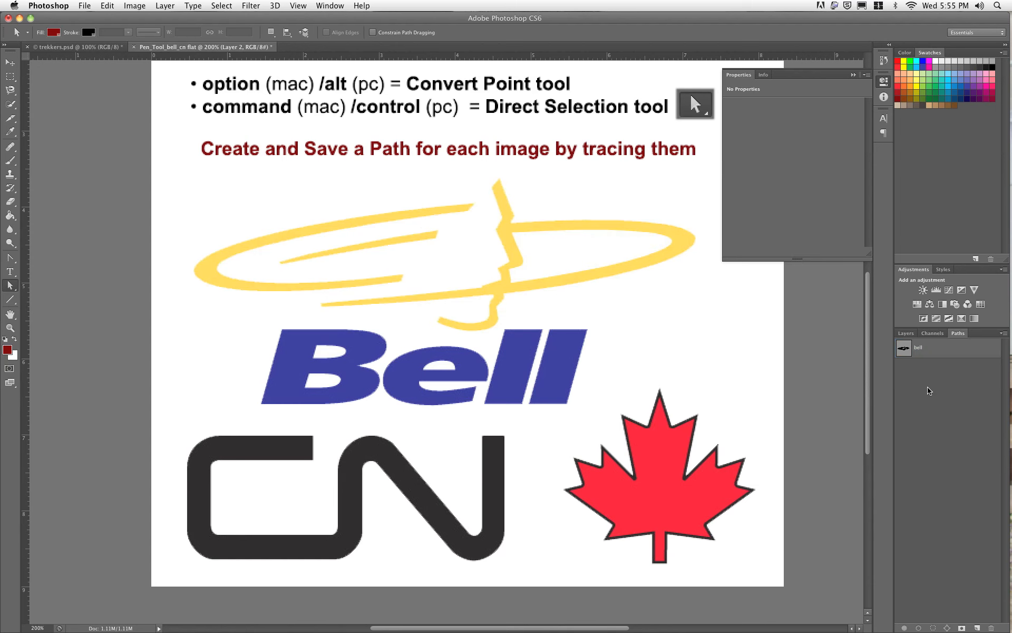
click(13, 258)
drag(16, 262, 35, 257)
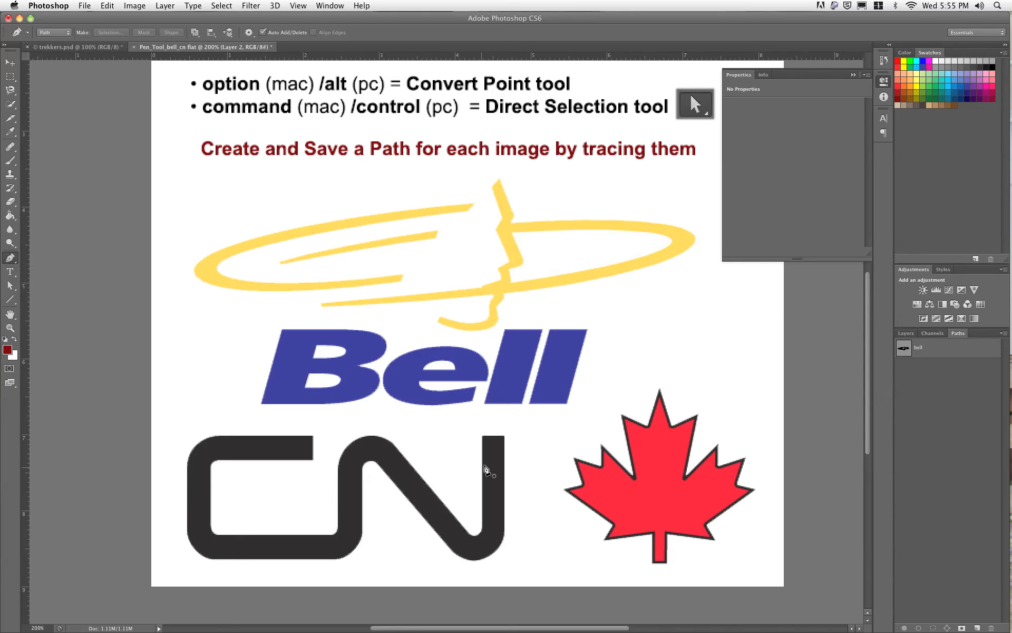
key(super+equal)
drag(374, 496, 475, 300)
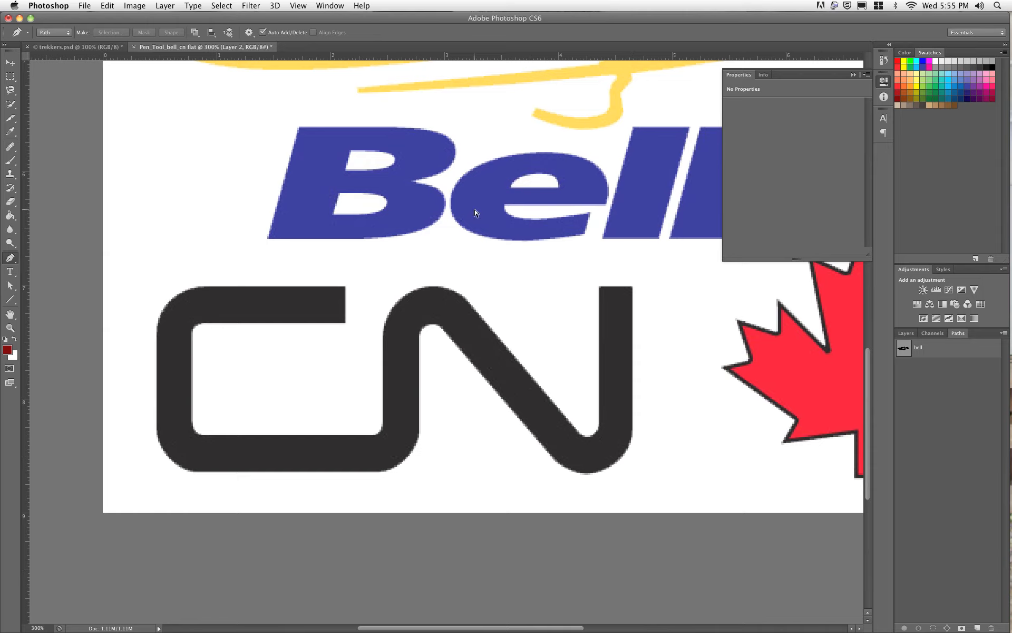
key(super+minus)
scroll(464, 204, up, 10)
scroll(463, 204, right, 4)
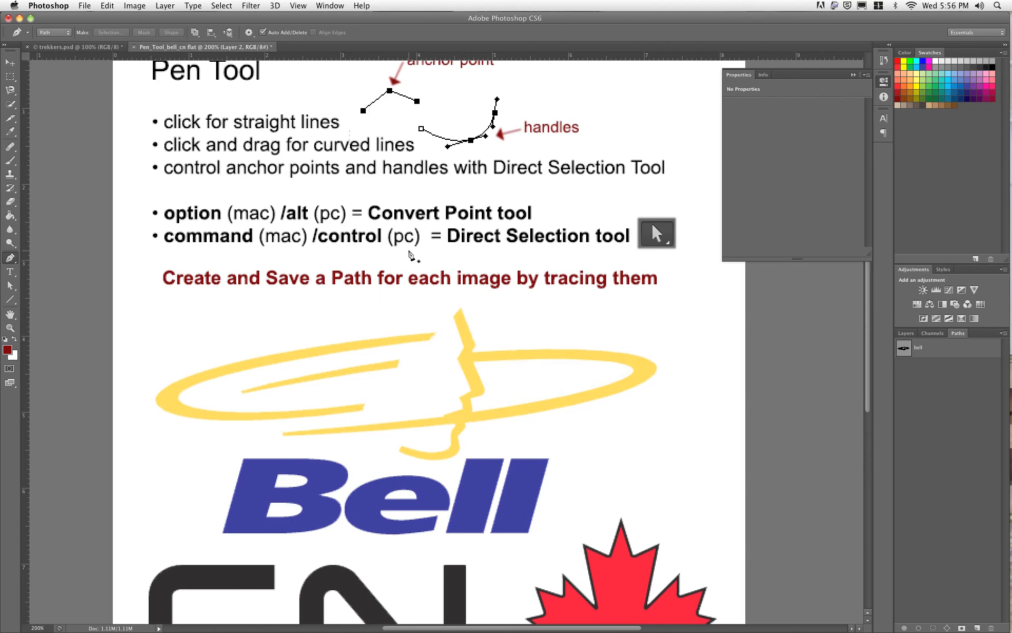
- Start a new path on the CN logo with straight segments across the top of the N's right stem and down its outer edge
drag(397, 434, 428, 210)
key(super+equal)
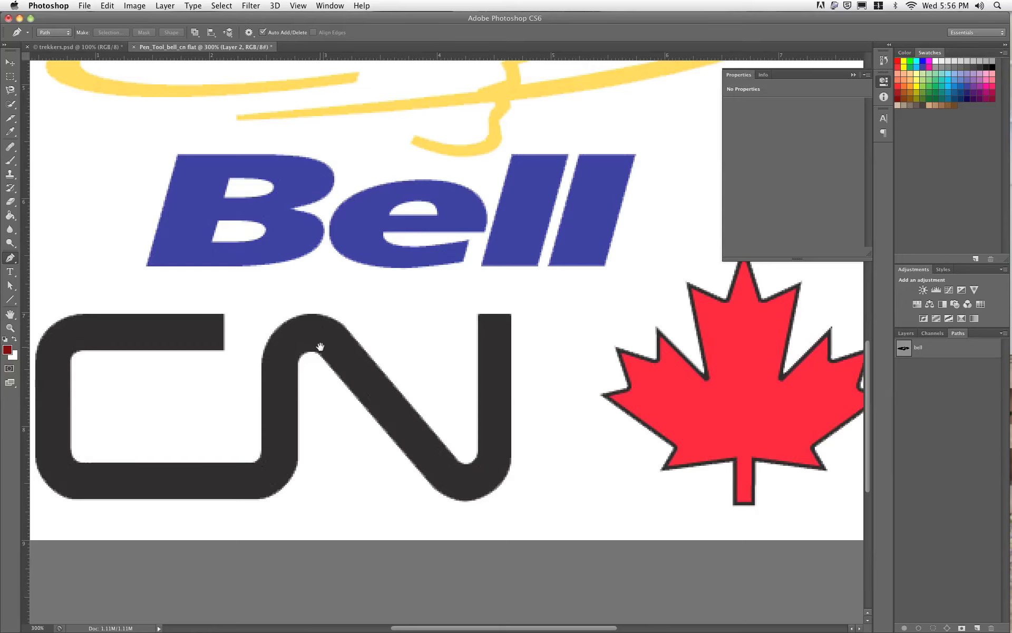
drag(318, 343, 419, 292)
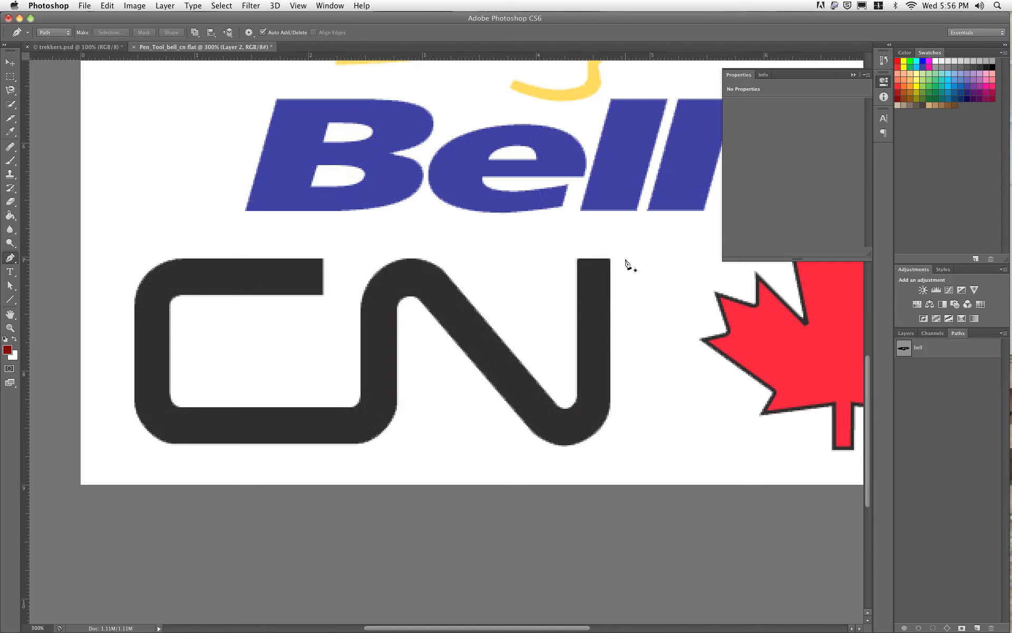
click(577, 259)
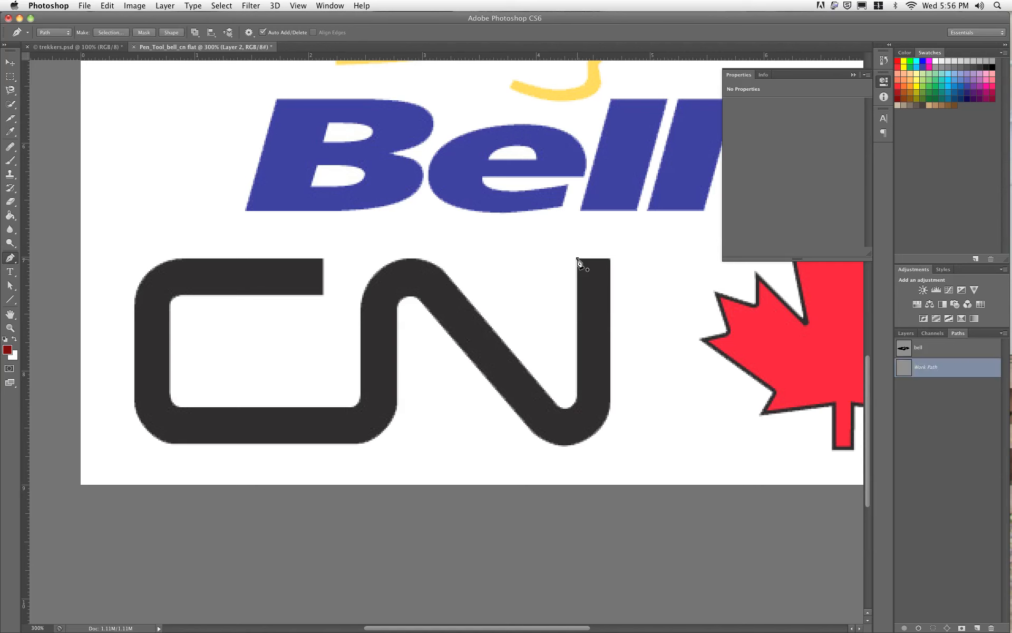
click(610, 259)
click(611, 399)
- Trace the N's rounded outer bottom with curved segments, fit the last anchor to the edge and remove its outgoing handle
drag(610, 399, 611, 436)
mouse_move(566, 447)
mouse_down()
mouse_move(527, 444)
mouse_move(552, 448)
mouse_up()
drag(552, 445, 552, 445)
drag(523, 422, 509, 399)
key(super+equal)
key(super+equal)
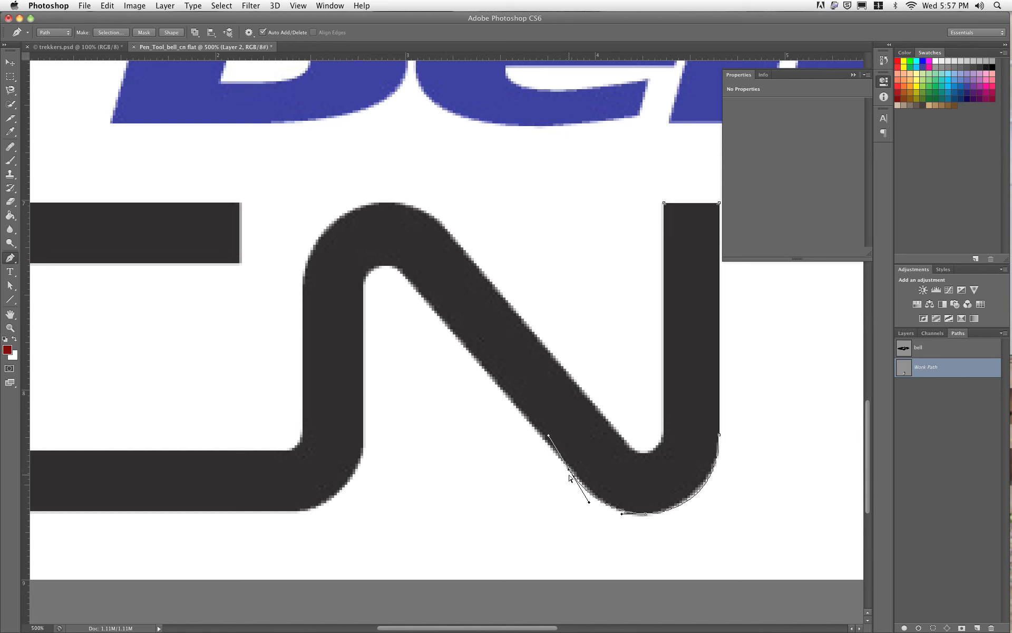
drag(570, 472, 593, 500)
alt+click(577, 478)
- Continue the path up the lower edge of the N's diagonal and curve it around the inner arch to the left stem
drag(400, 271, 404, 278)
click(364, 287)
drag(364, 288, 363, 298)
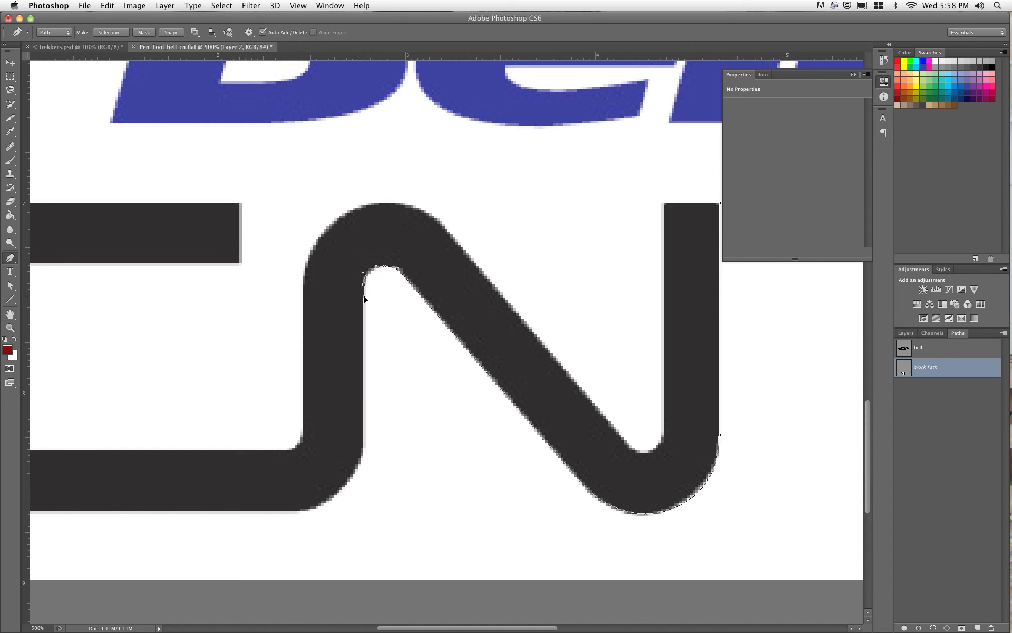